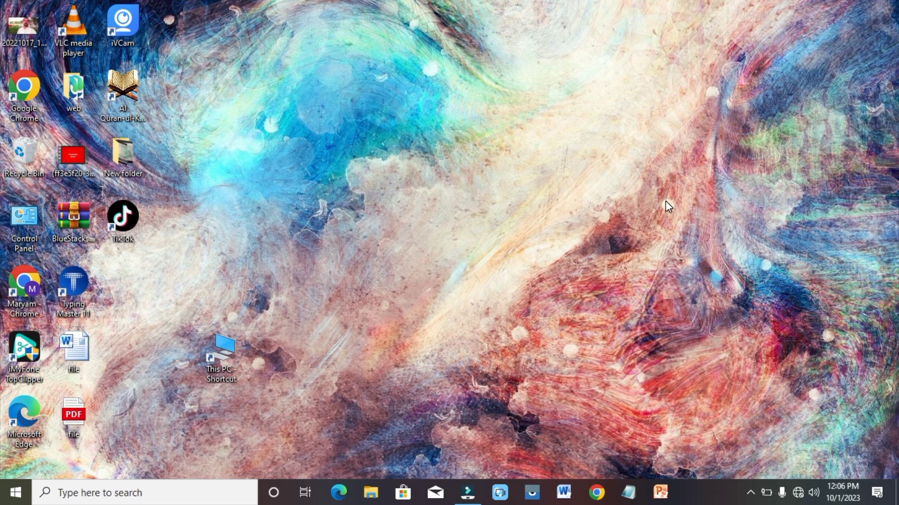
Launch Word 2010 from the taskbar and close the Office Activation Wizard.
click(565, 492)
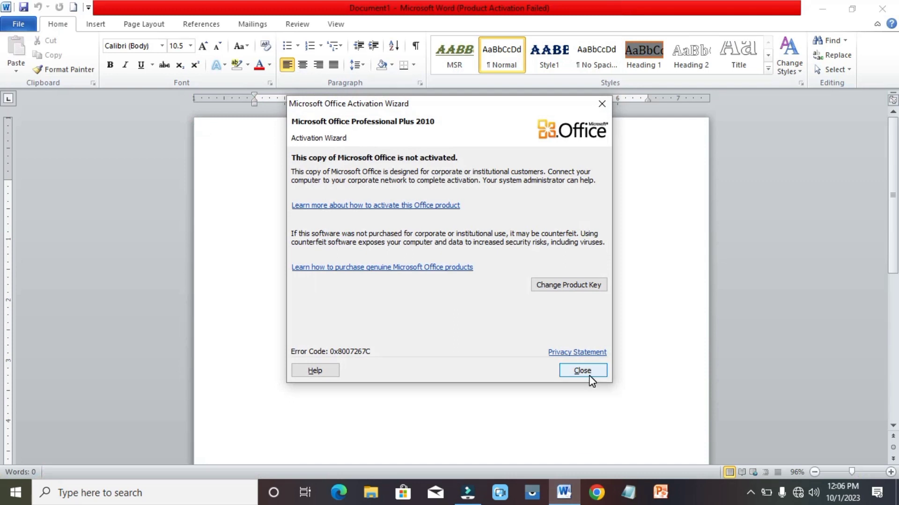
click(588, 374)
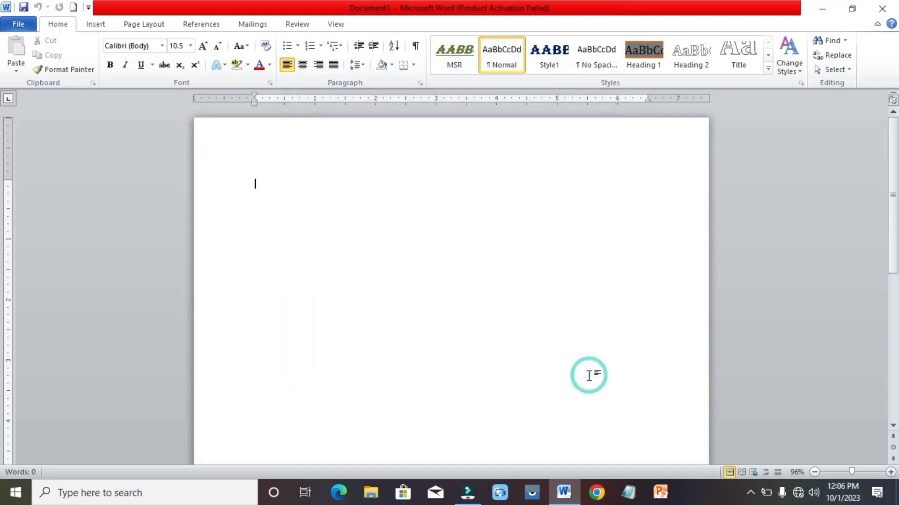
click(96, 24)
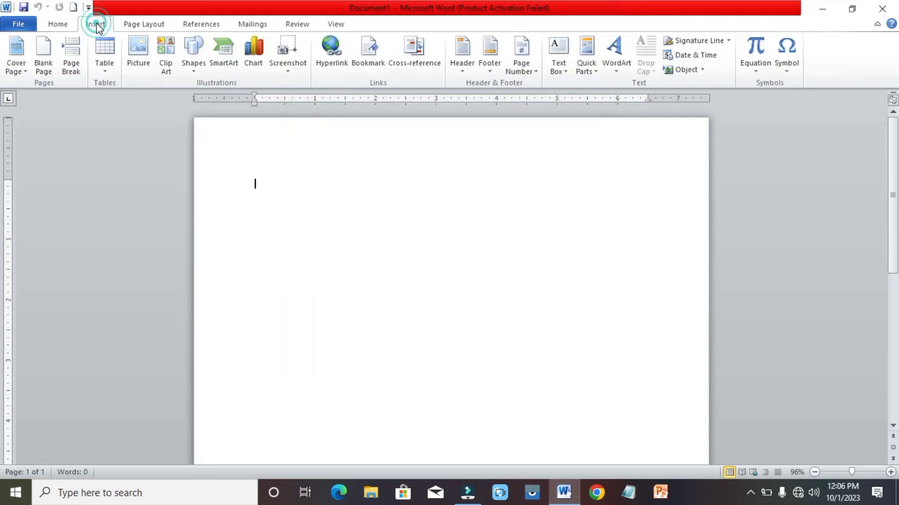
click(106, 69)
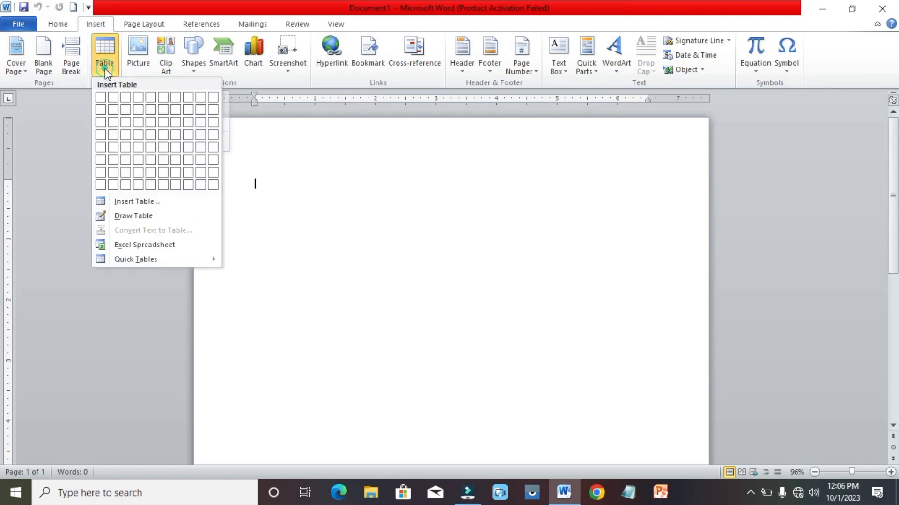
click(119, 209)
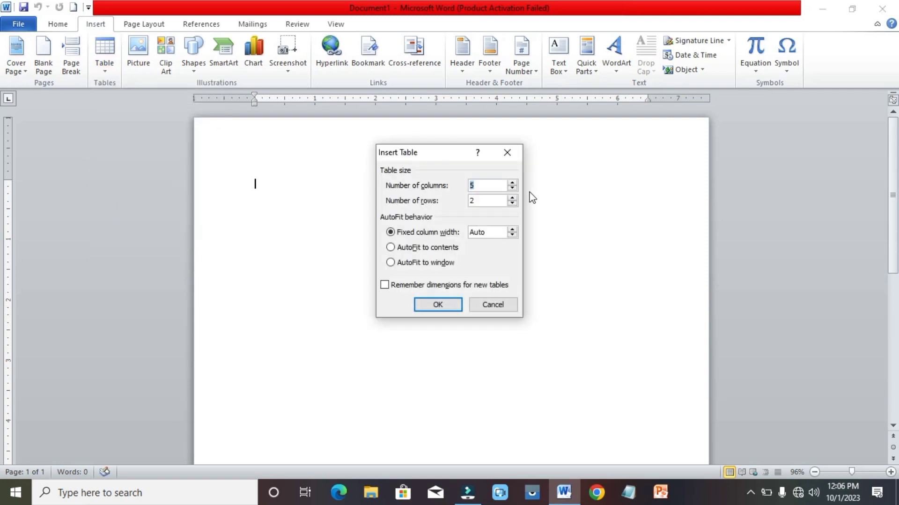
click(512, 189)
click(513, 189)
click(438, 305)
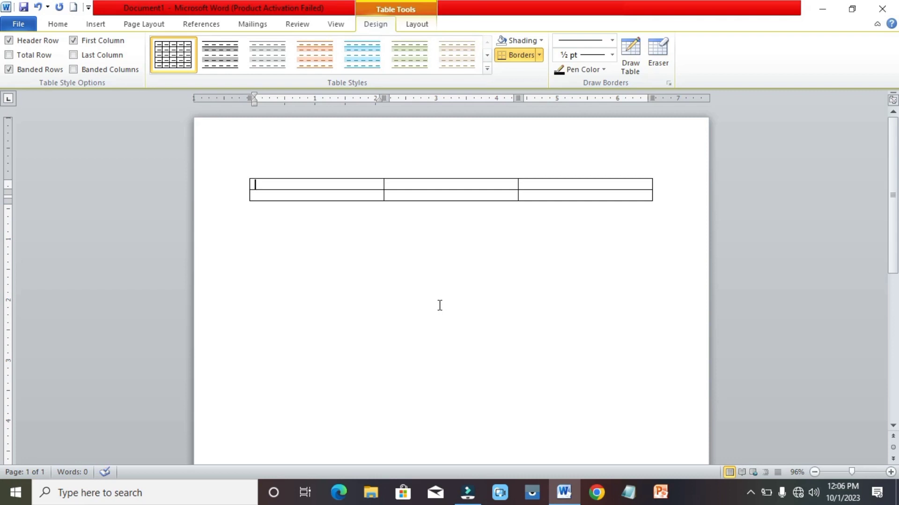
key(ctrl+z)
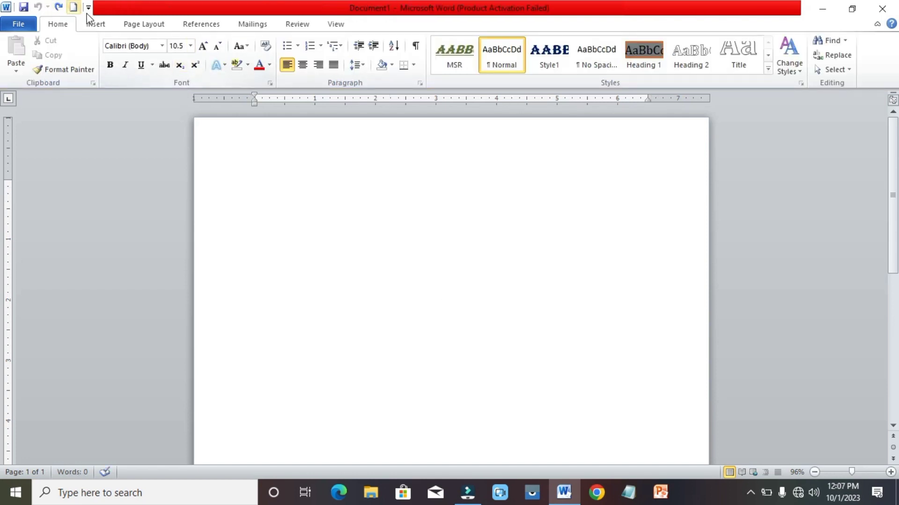
Insert a 3-column, 2-row table with a fixed 1-inch column width.
click(96, 24)
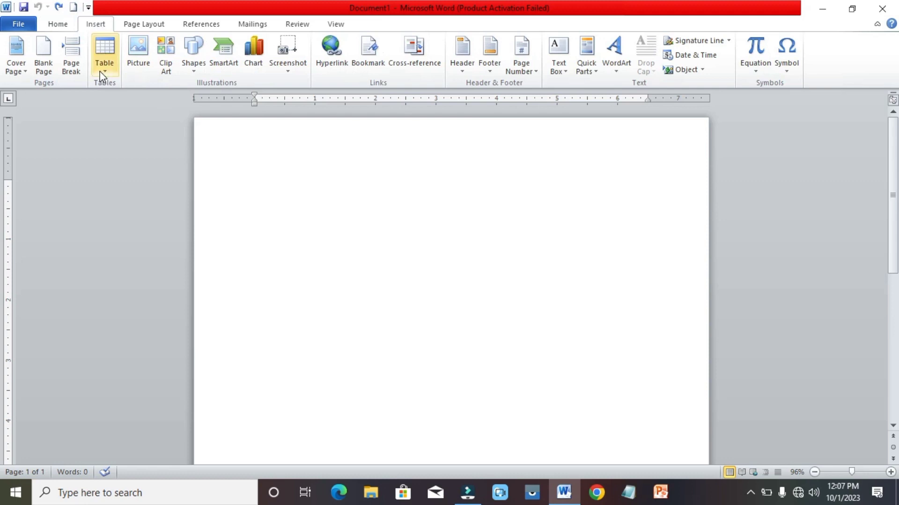
click(104, 53)
click(124, 201)
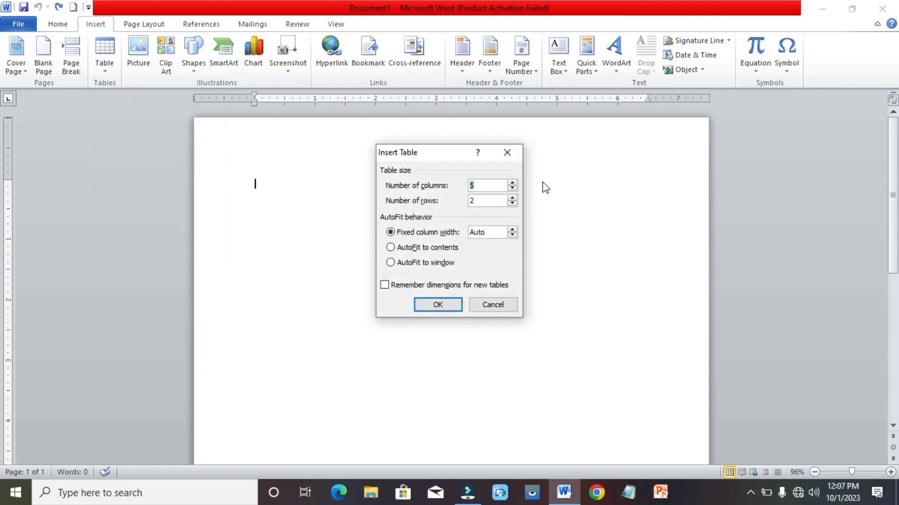
click(513, 189)
click(512, 230)
click(513, 229)
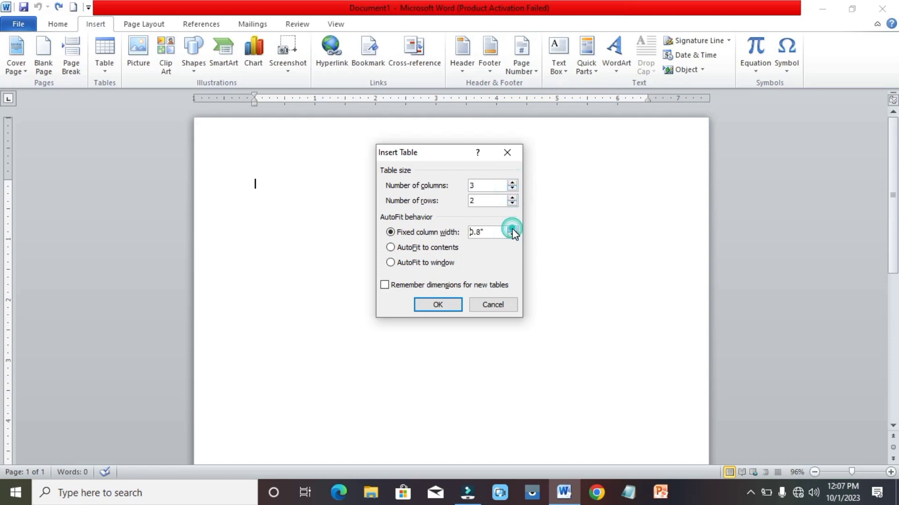
click(433, 304)
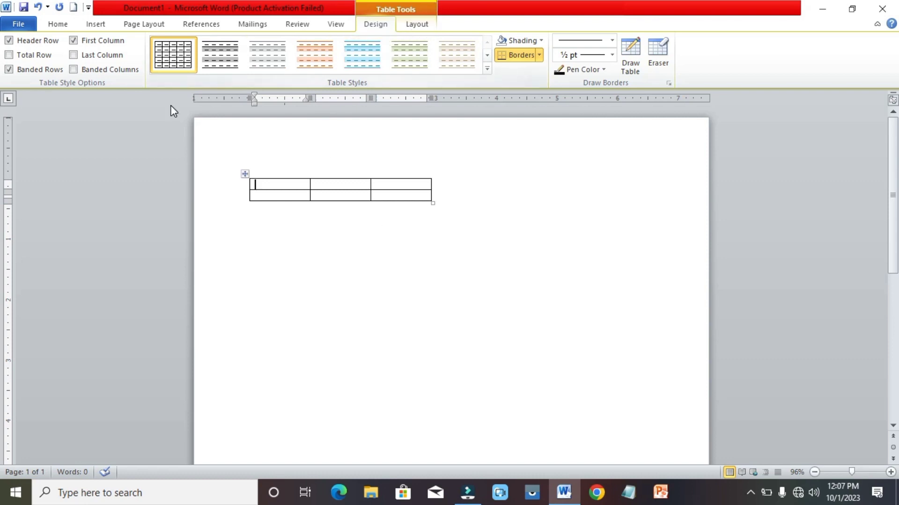
click(417, 24)
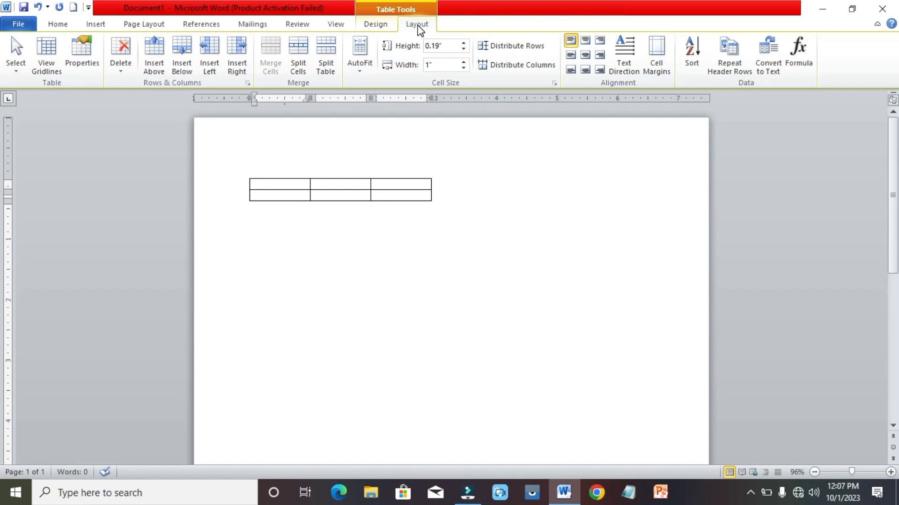
Type the header row: Roll no, Name, Class.
text(Roll no)
key(Tab)
text(Name)
key(Tab)
text(Class)
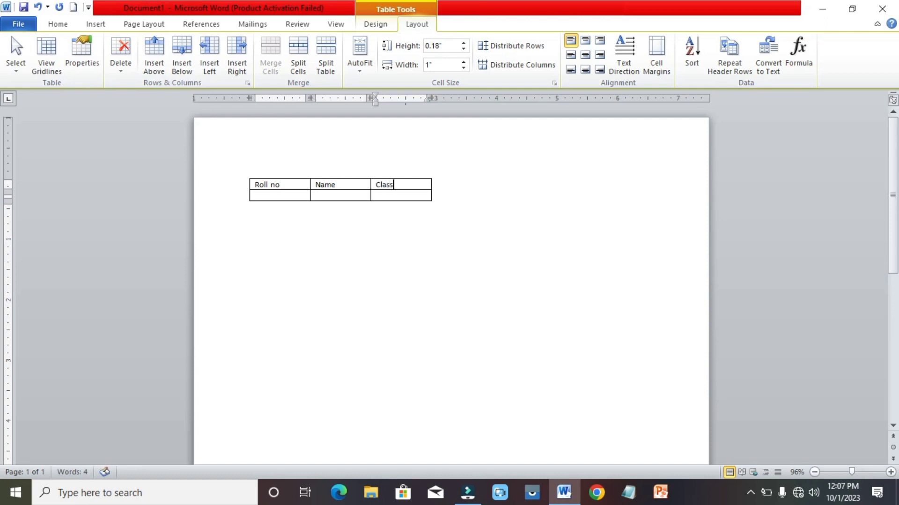
Fill the first student row with 1, Ali, ICS.
key(Down)
key(Left)
key(Left)
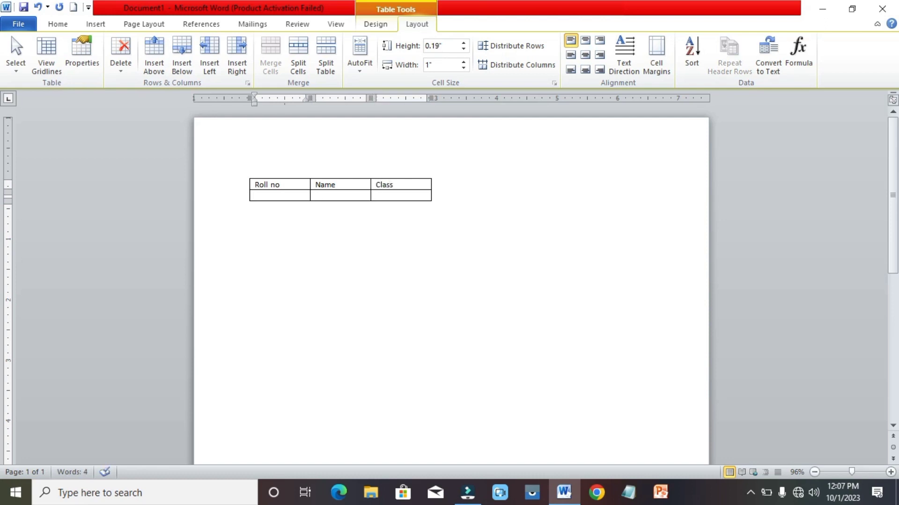
text(1)
key(Tab)
text(Sl)
key(BackSpace)
key(BackSpace)
text(Ali)
key(Tab)
text(ICS)
Add a second student row with 2, ahmad, ICS.
key(Tab)
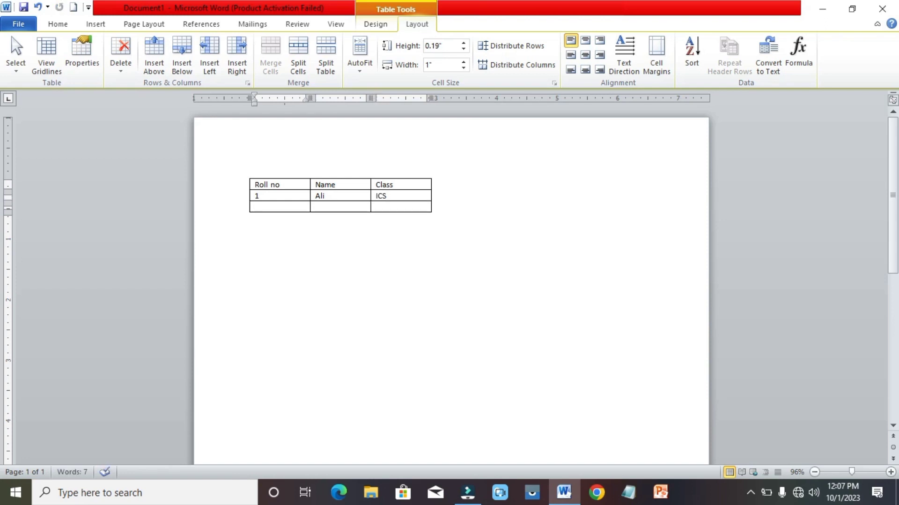
text(2)
key(Tab)
text(ahmad)
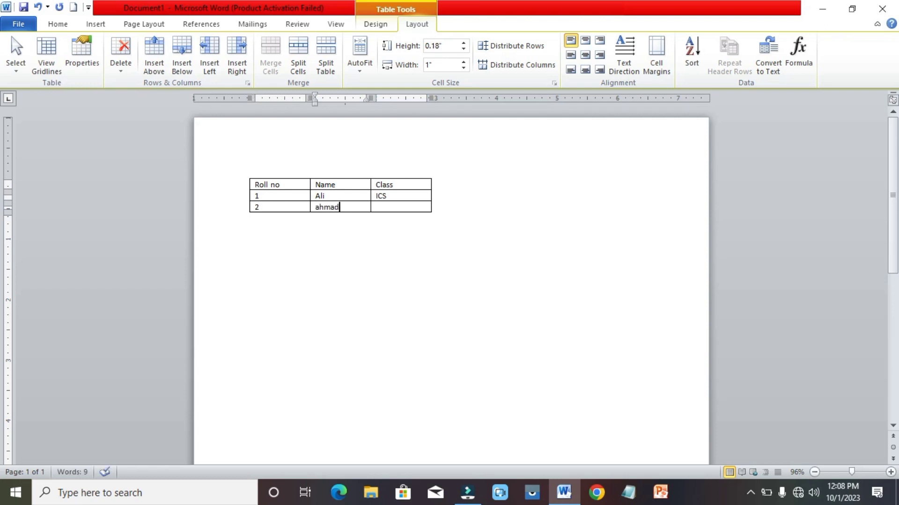
key(Tab)
text(ICS)
Add a third student row with 3, Sajid, ICS.
key(Tab)
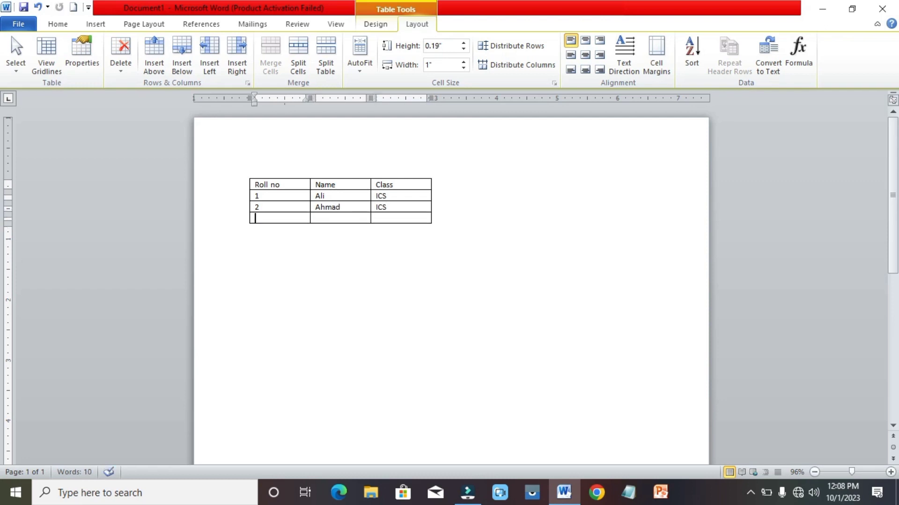
text(3)
key(Tab)
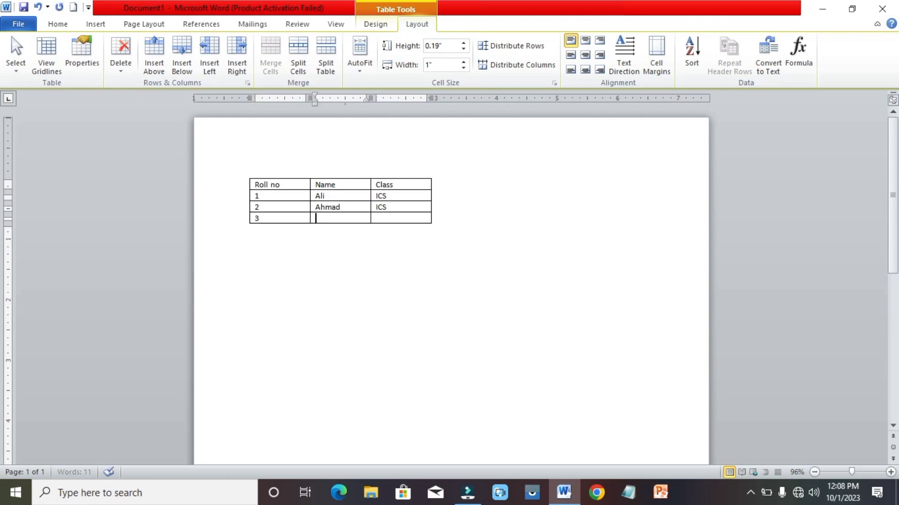
text(Sajid)
key(Tab)
text(IX)
key(BackSpace)
text(CS)
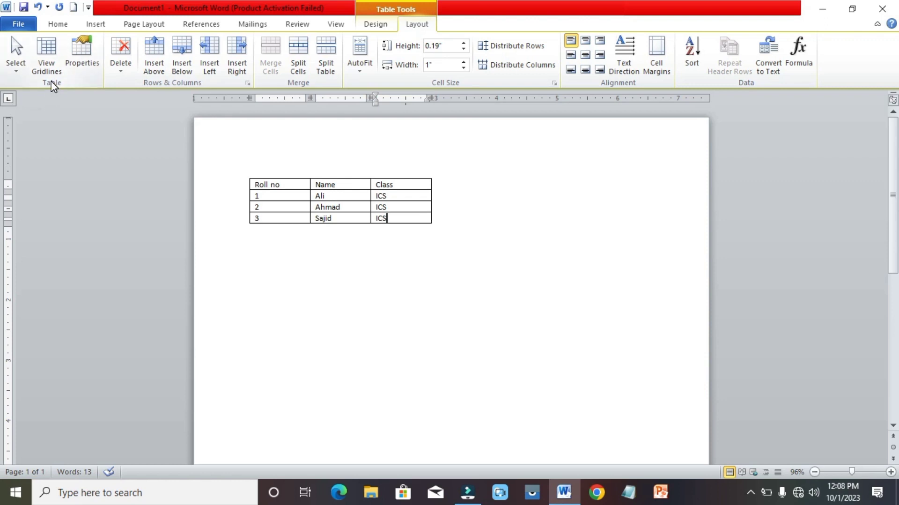
click(22, 74)
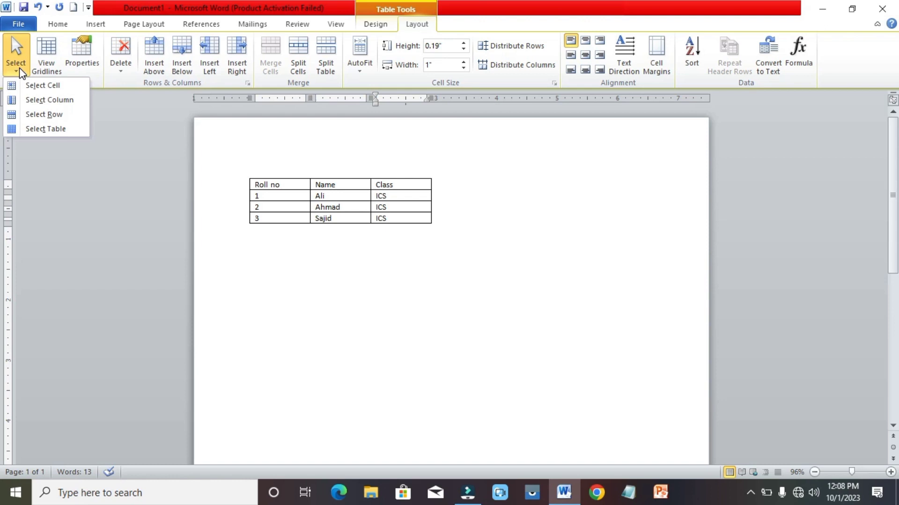
click(298, 185)
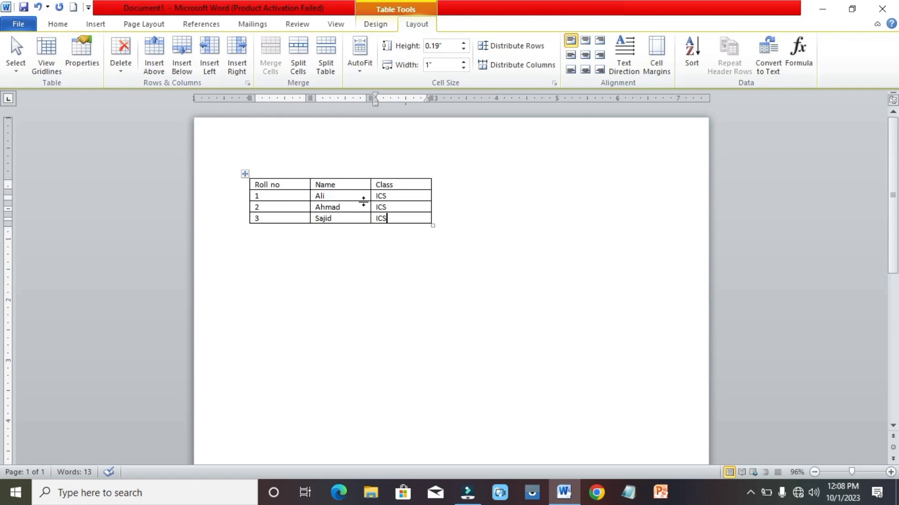
click(298, 183)
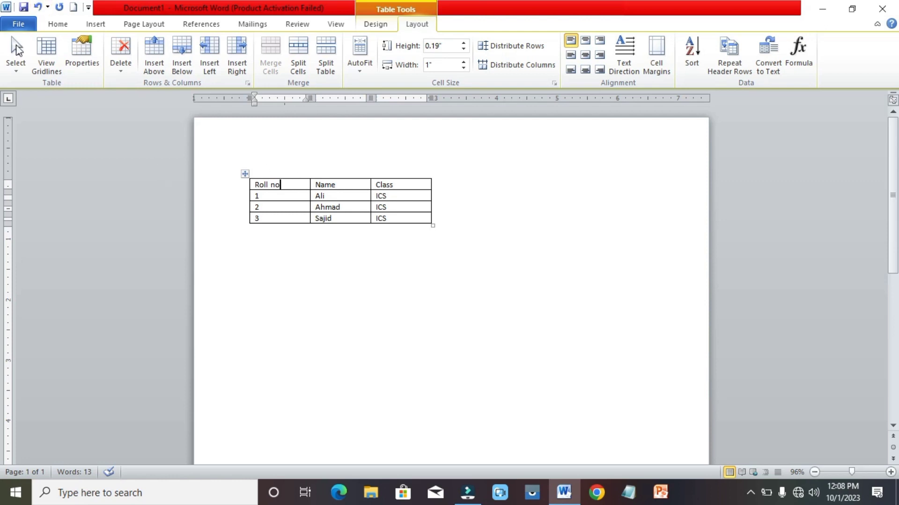
click(18, 63)
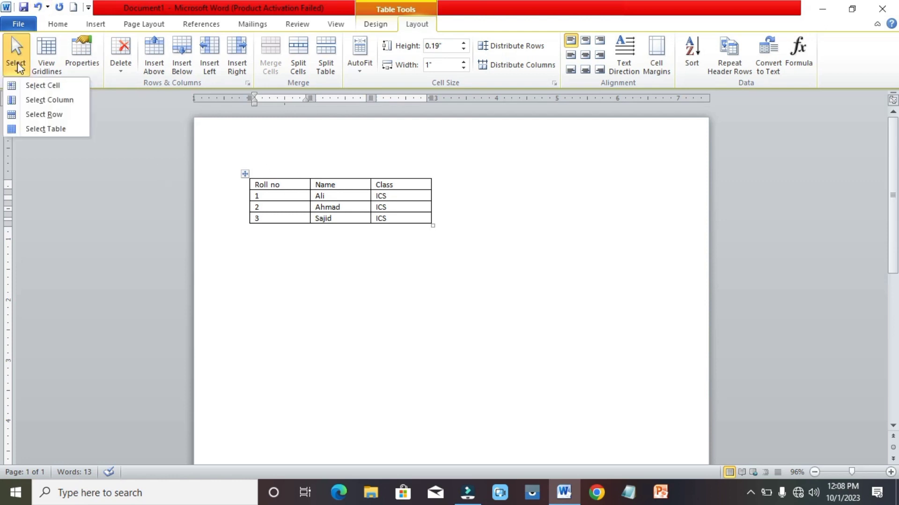
click(40, 86)
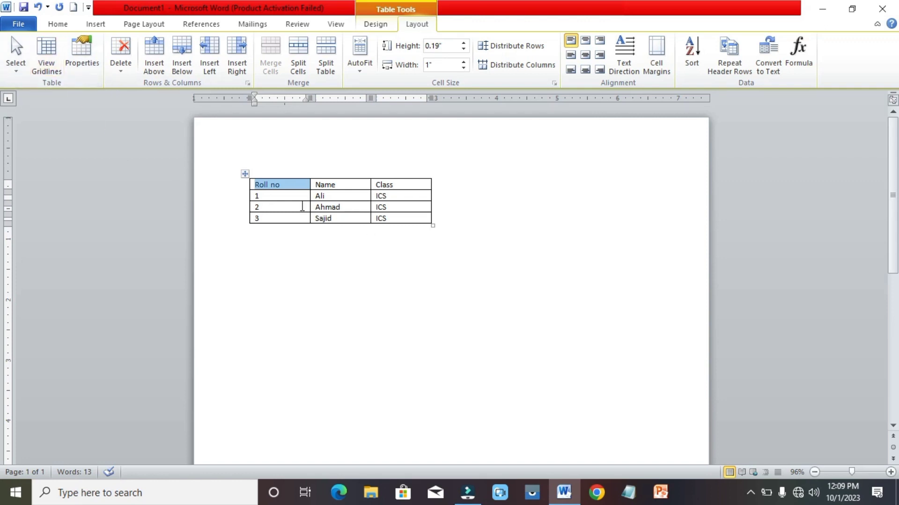
click(302, 206)
click(345, 185)
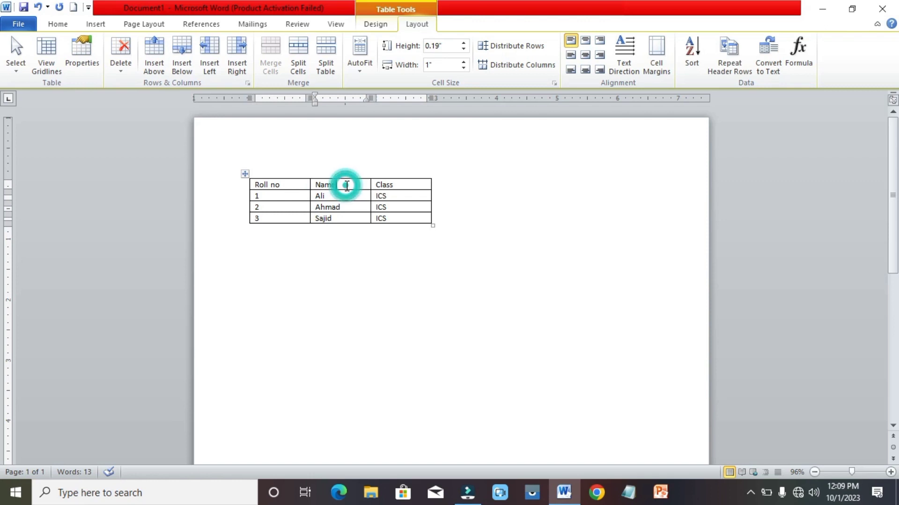
click(17, 67)
click(37, 100)
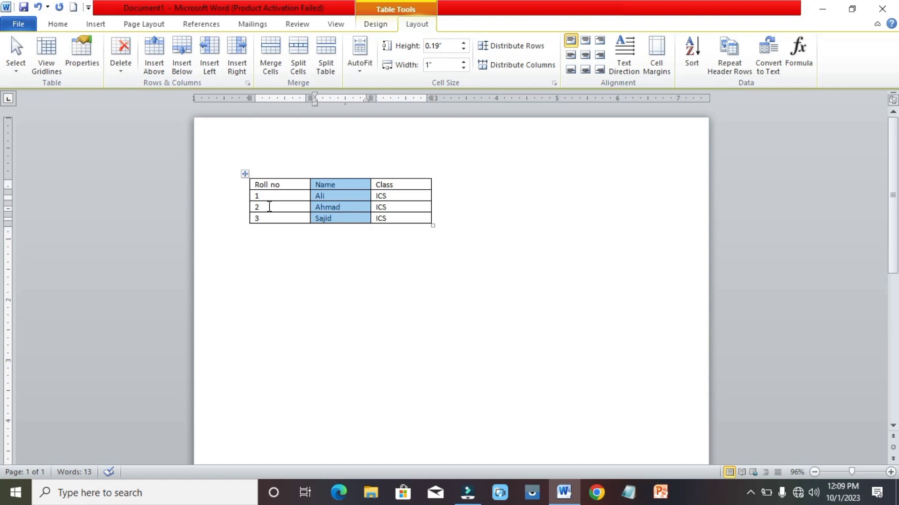
click(269, 206)
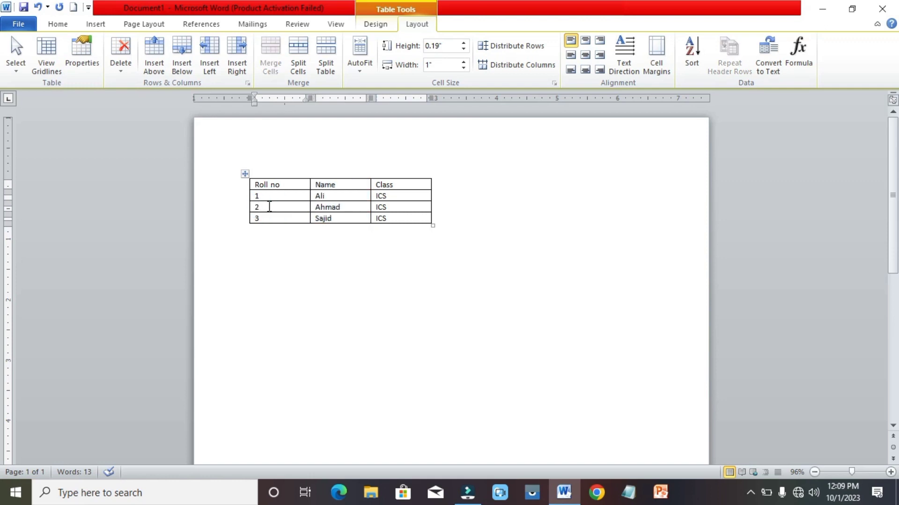
click(395, 207)
click(18, 70)
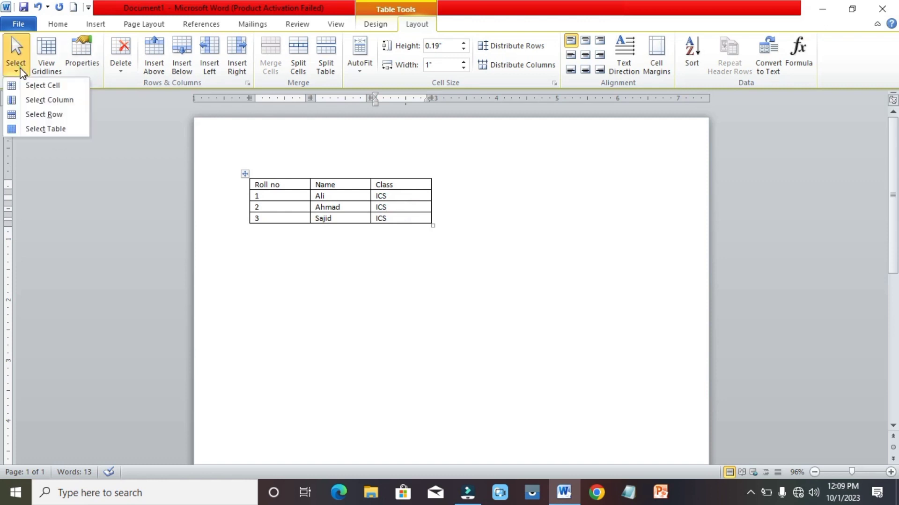
click(39, 115)
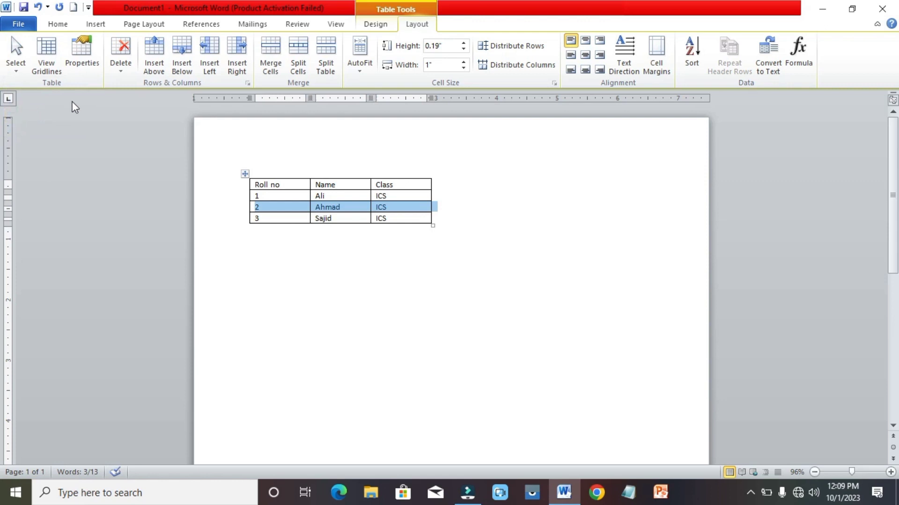
click(322, 186)
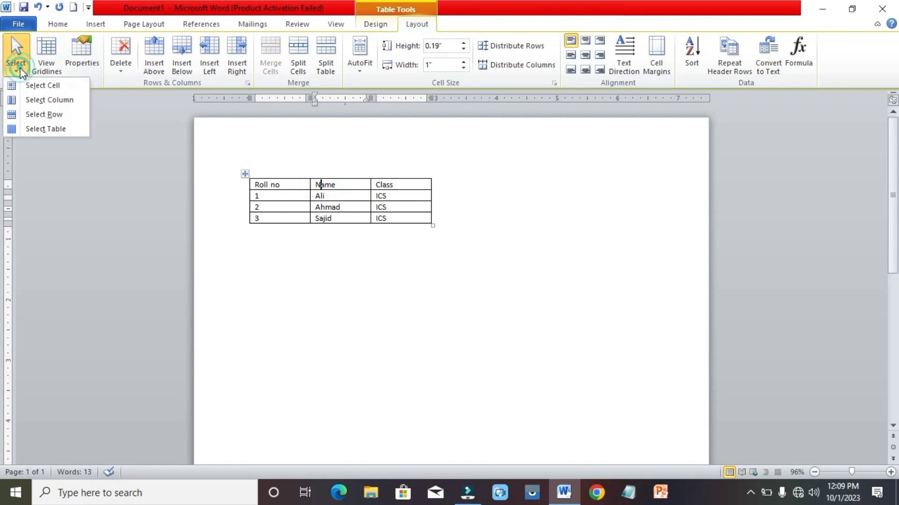
click(36, 125)
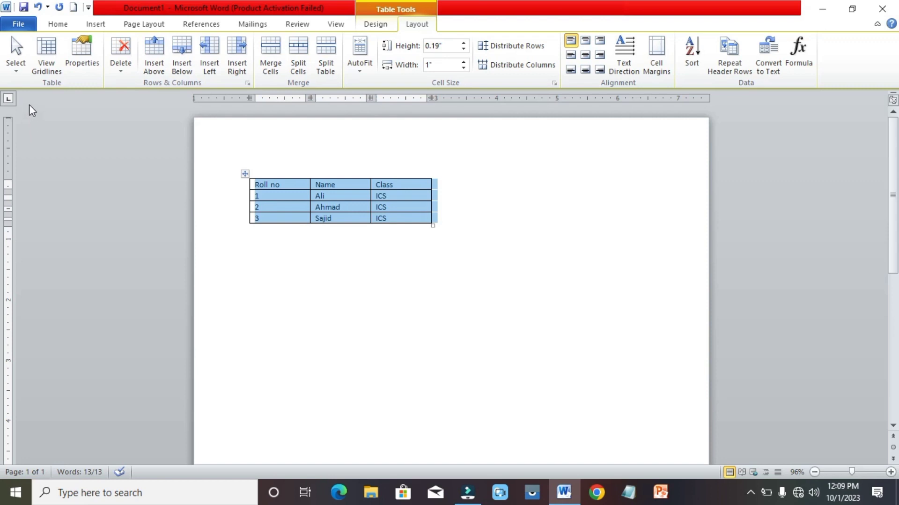
click(52, 71)
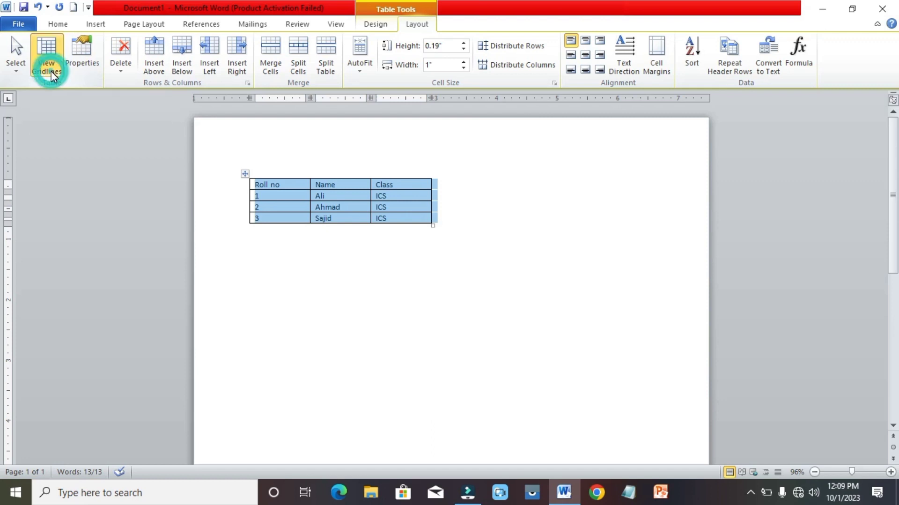
click(353, 263)
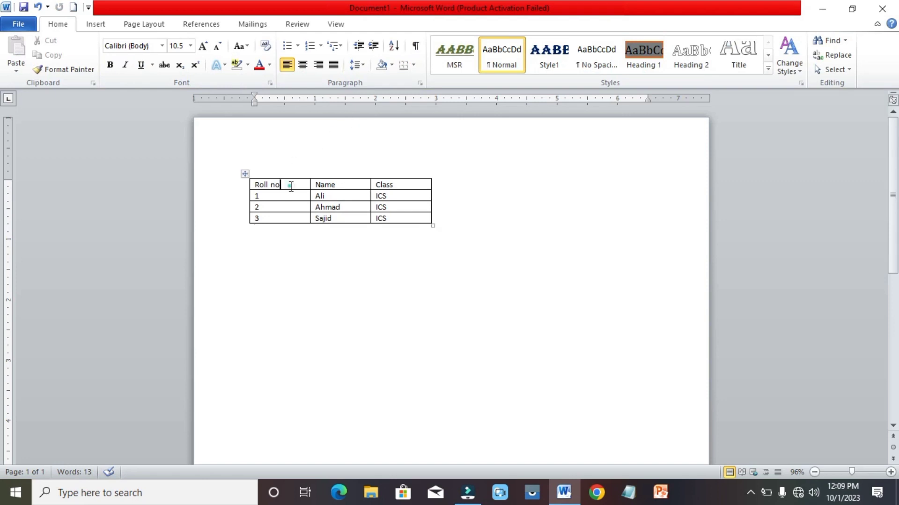
Use the Eraser to remove the Name column's horizontal dividers, undoing an initial mis-erase.
click(378, 24)
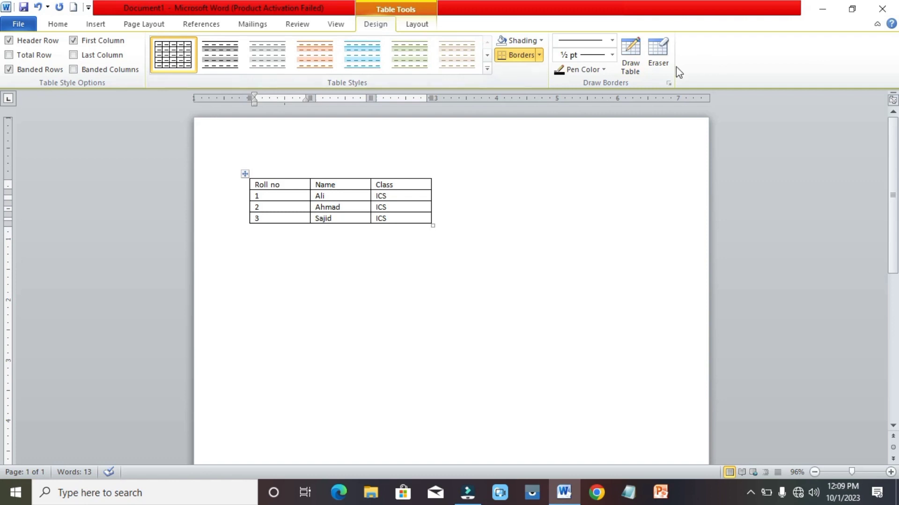
click(660, 60)
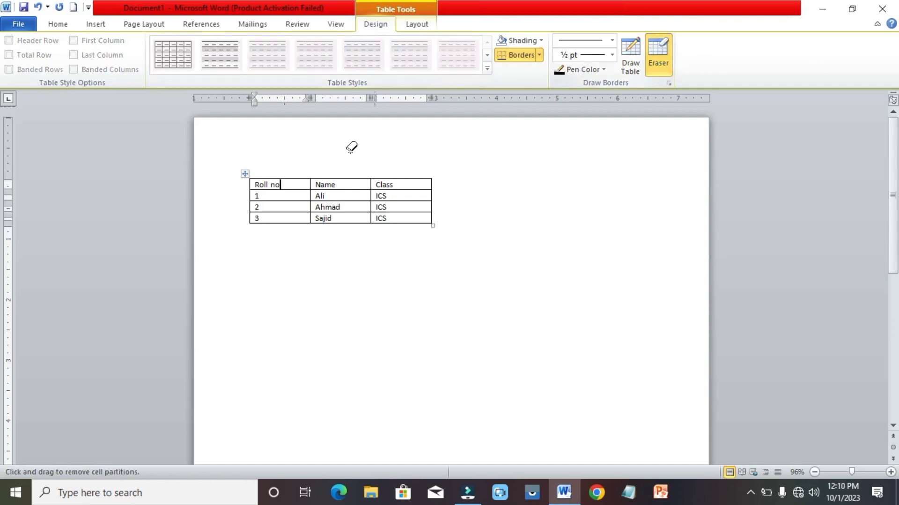
click(313, 184)
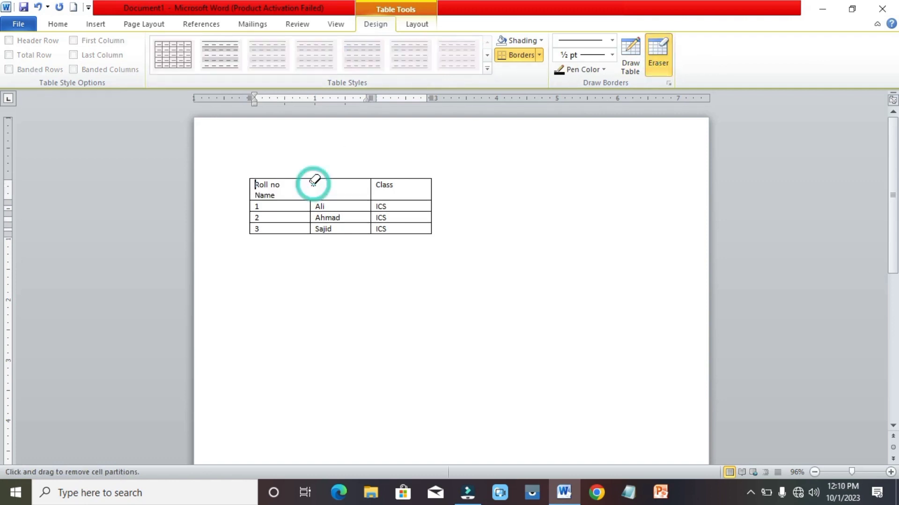
click(372, 205)
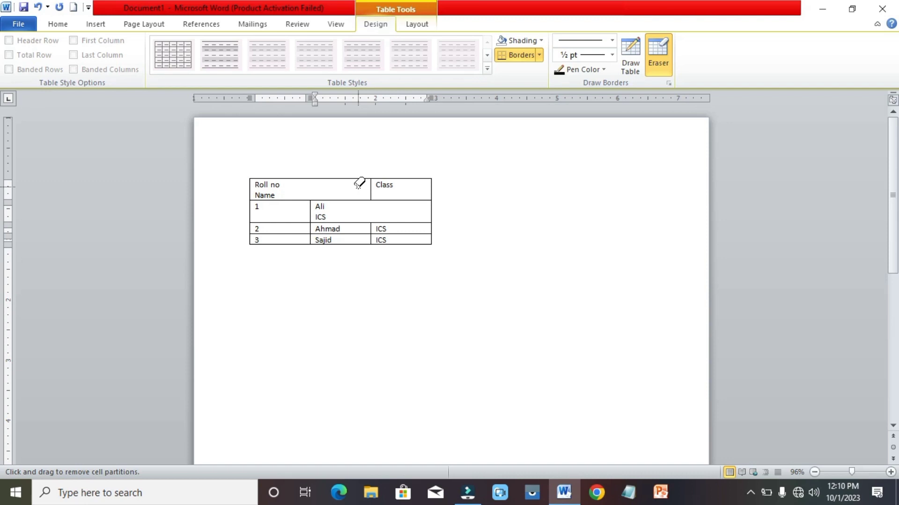
key(ctrl+z)
key(ctrl+z)
drag(347, 183, 342, 211)
drag(373, 182, 374, 188)
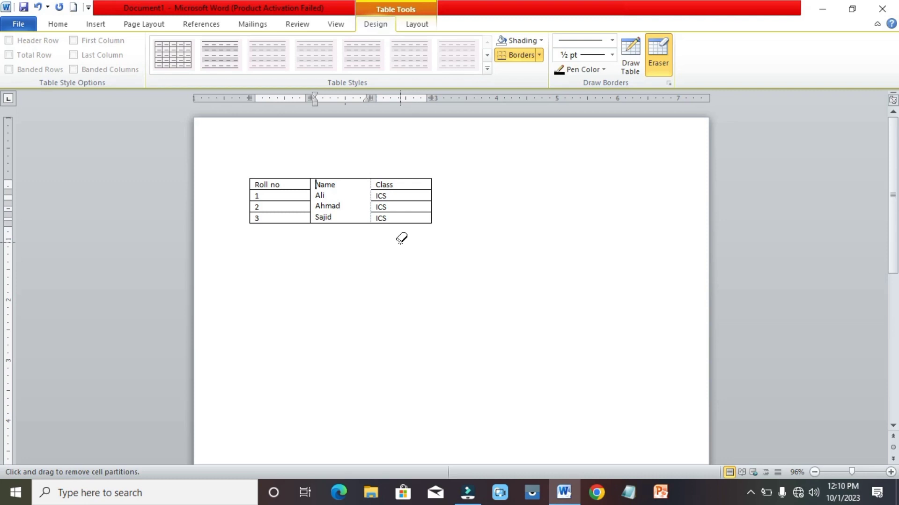
click(256, 167)
click(260, 160)
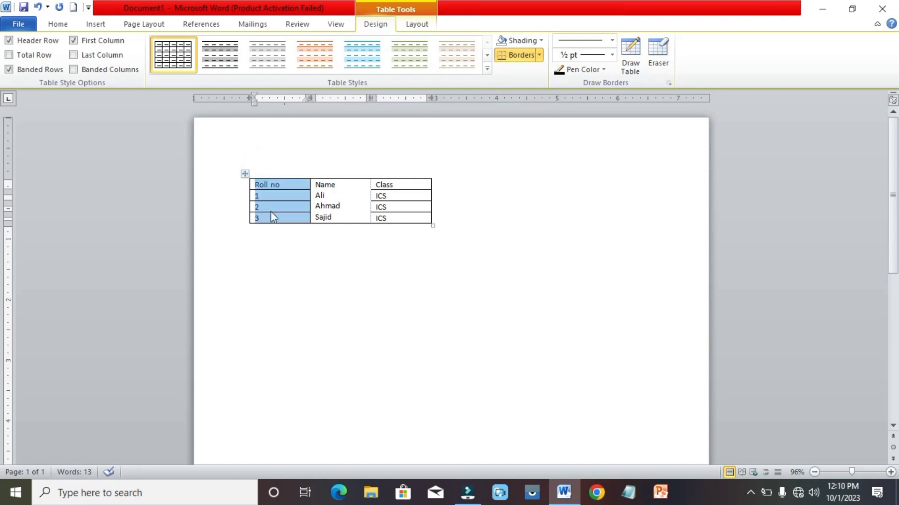
Restore separate cells and enlarge the table to 1.59-inch columns and 0.55-inch rows.
click(246, 173)
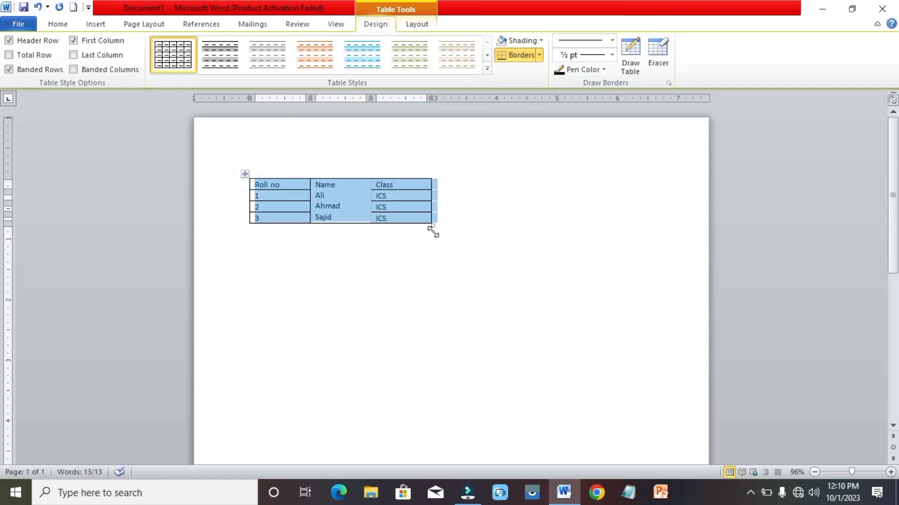
drag(433, 227, 568, 373)
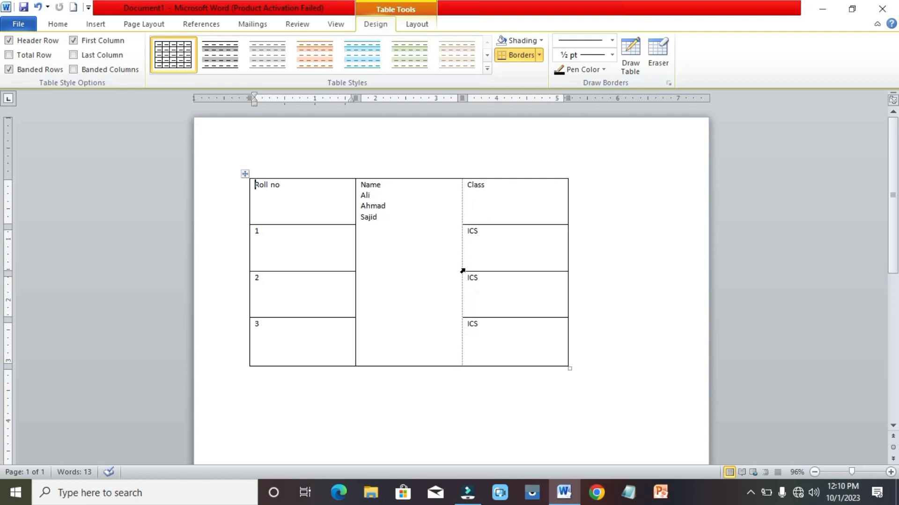
click(418, 23)
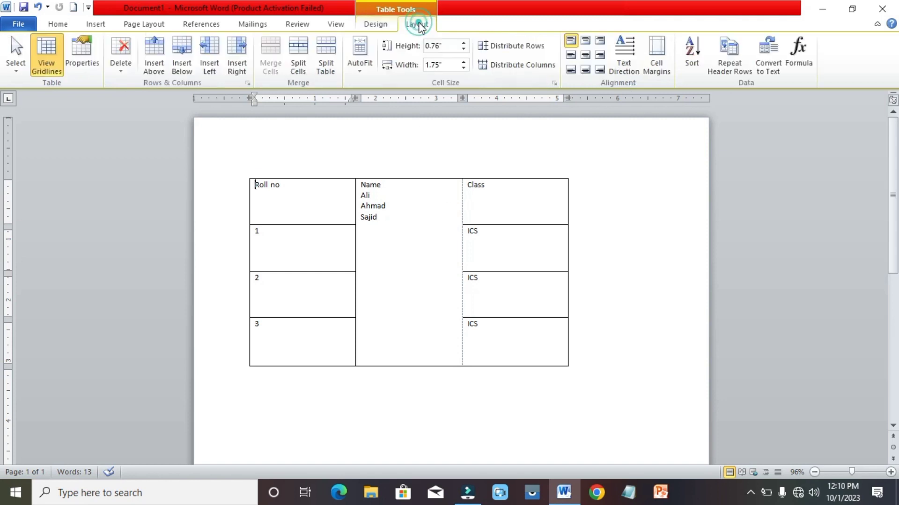
click(47, 54)
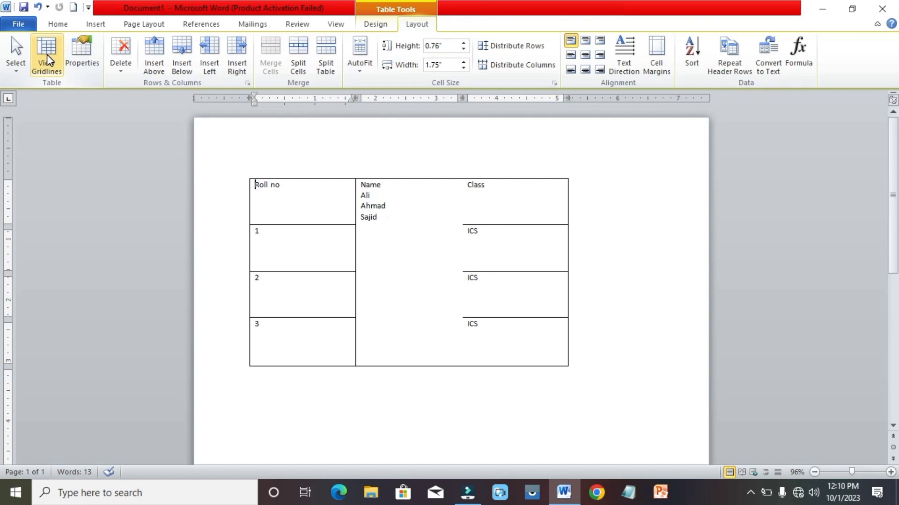
click(47, 54)
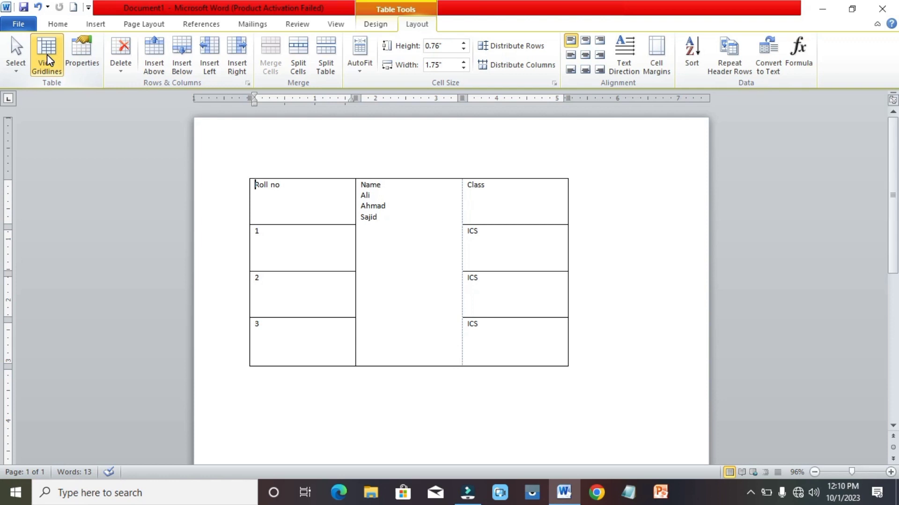
key(ctrl+z)
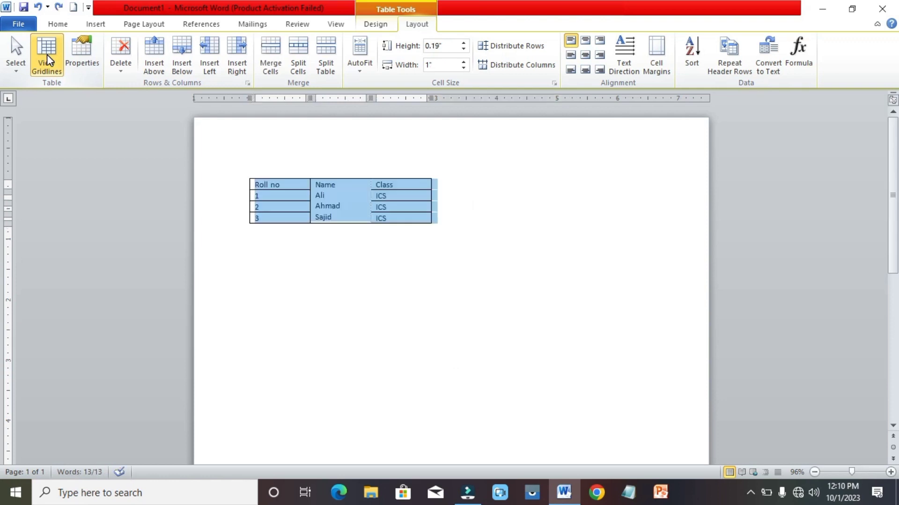
key(ctrl+z)
key(ctrl+z)
key(ctrl+z)
key(ctrl+z)
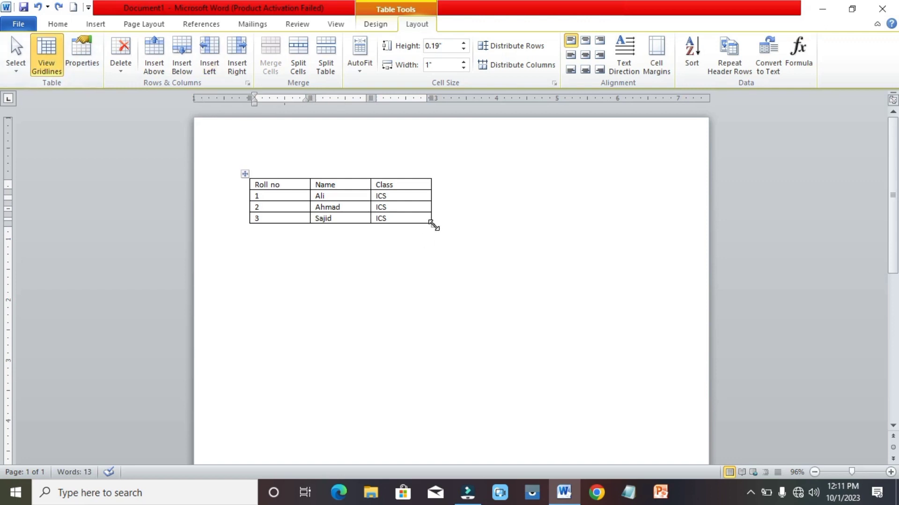
drag(431, 222, 538, 315)
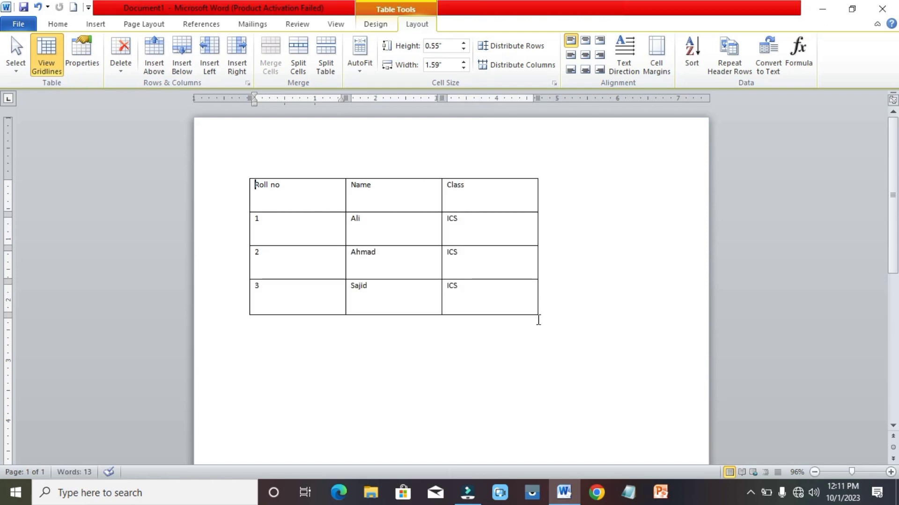
click(83, 63)
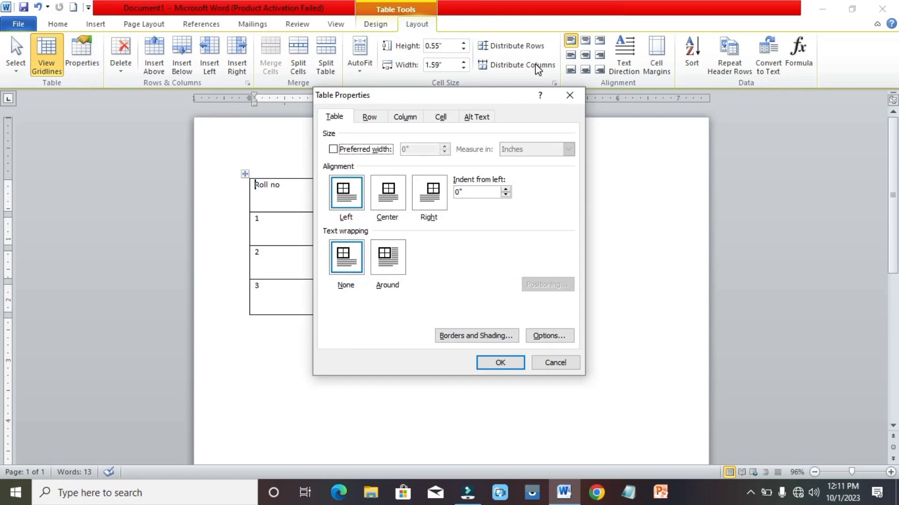
Close Table Properties without changes and open the Layout tab's Delete dropdown.
click(570, 96)
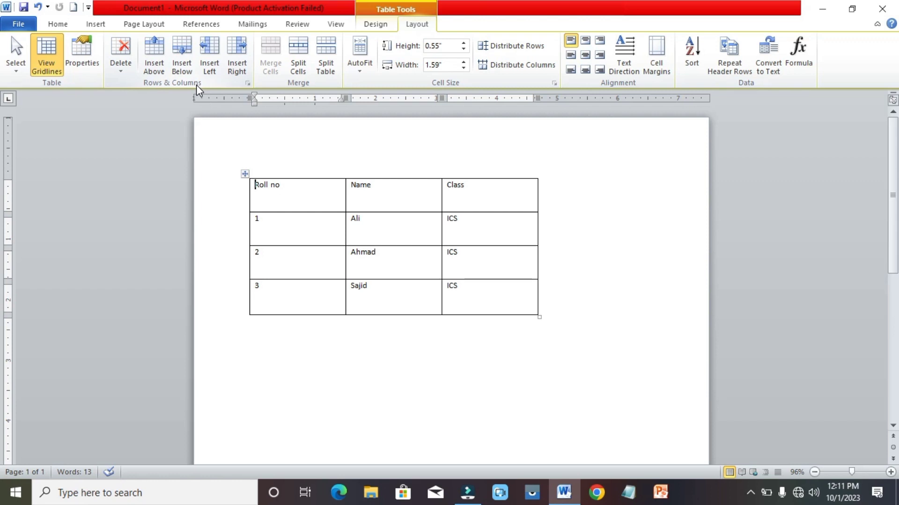
click(124, 70)
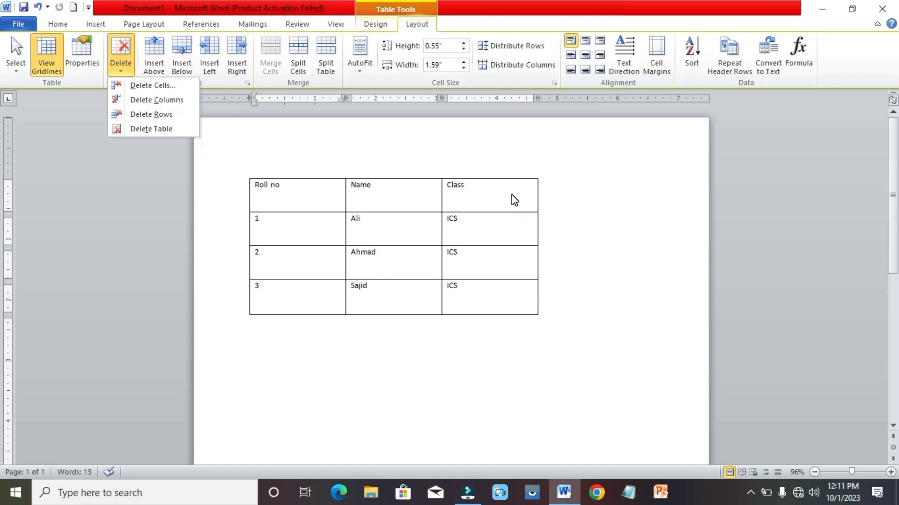
click(511, 194)
click(512, 194)
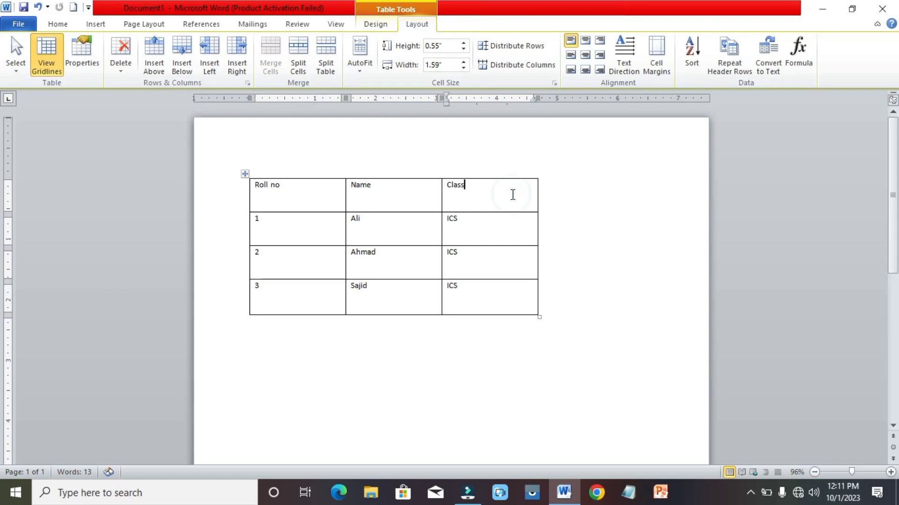
click(124, 72)
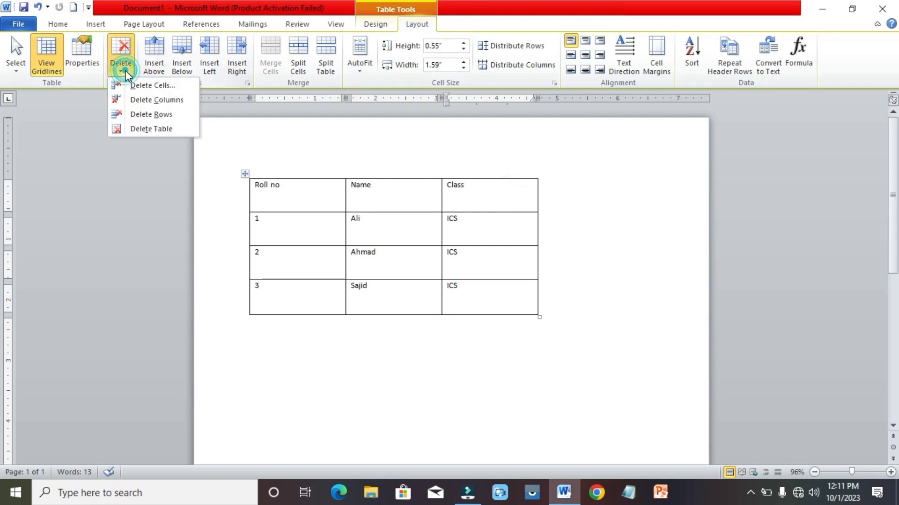
click(146, 85)
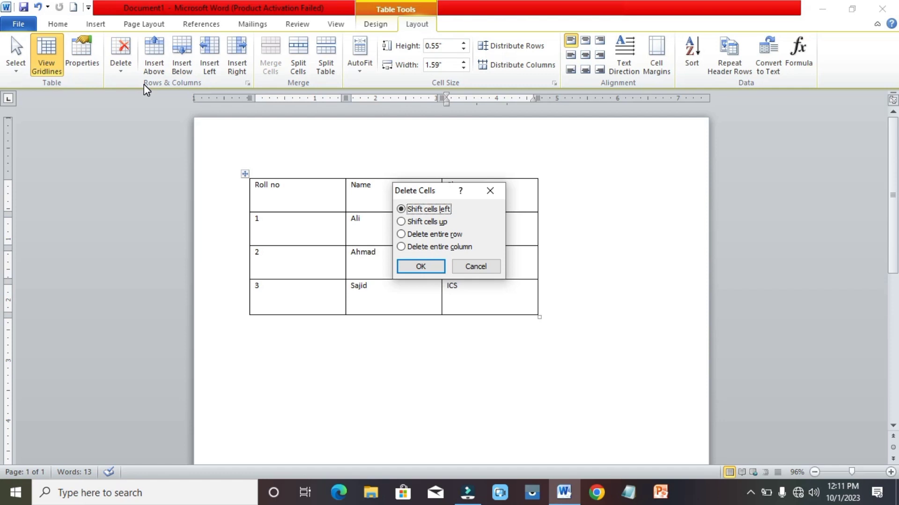
click(426, 267)
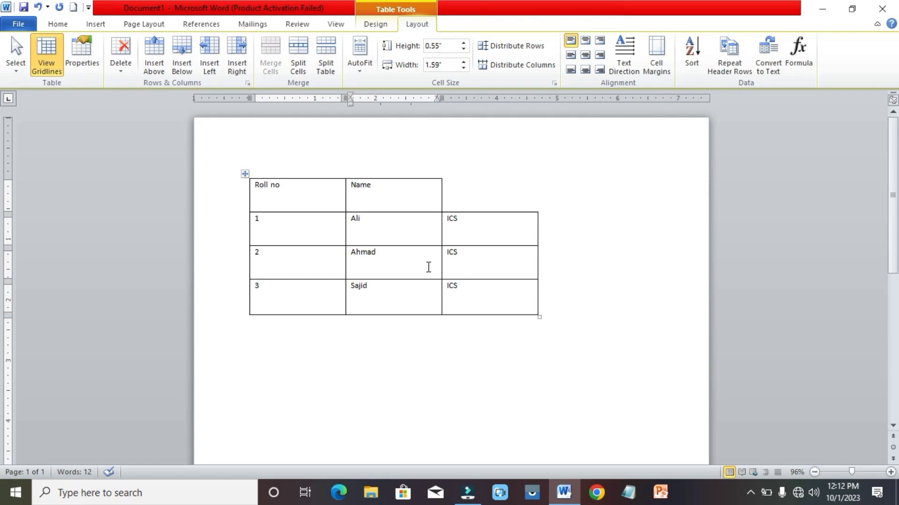
key(ctrl+z)
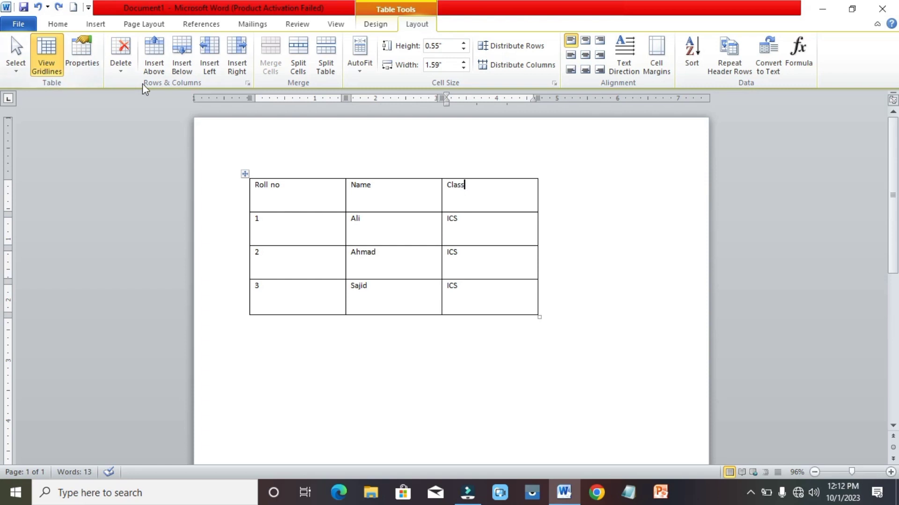
click(120, 66)
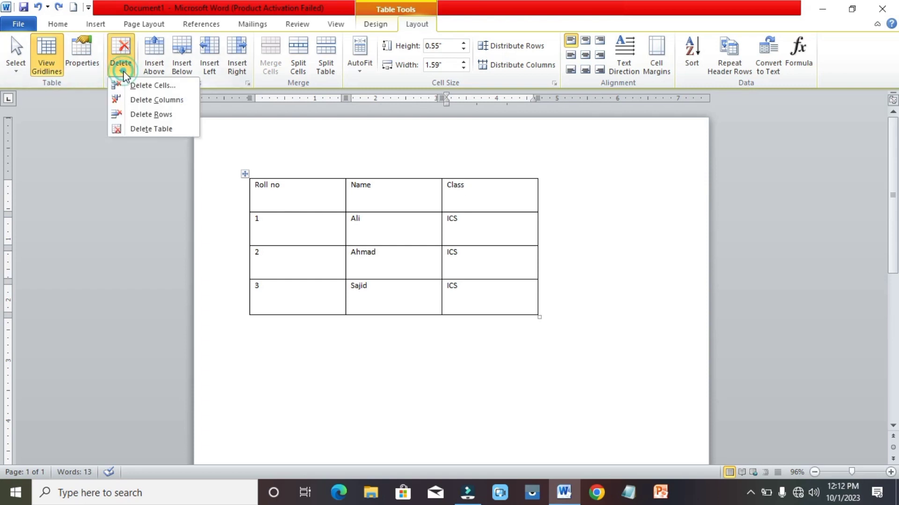
click(145, 128)
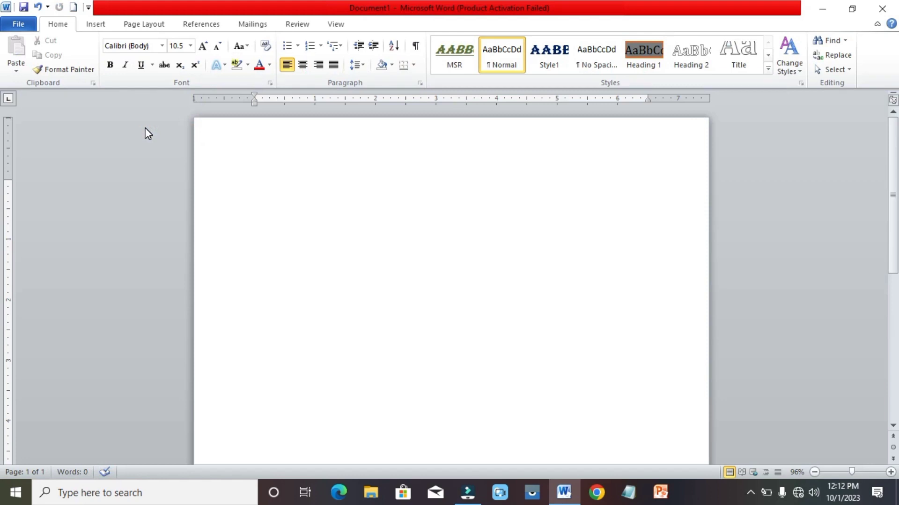
key(ctrl+z)
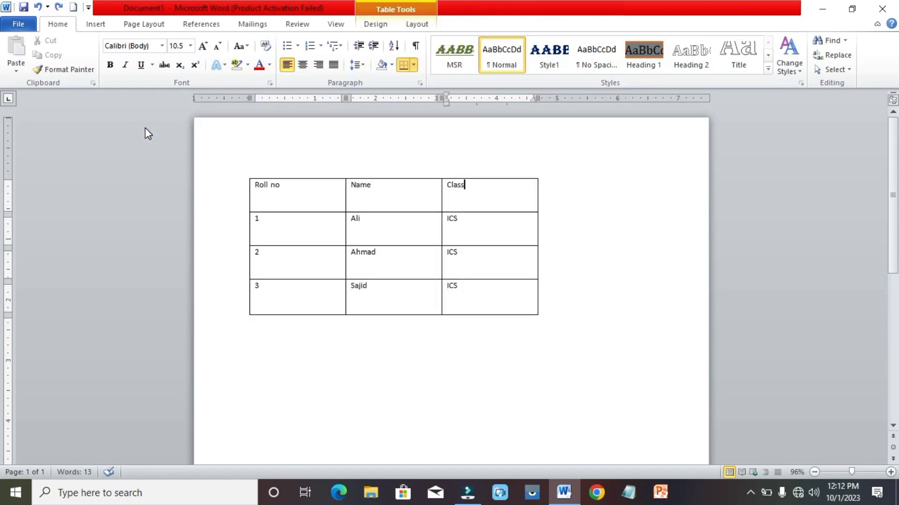
click(416, 23)
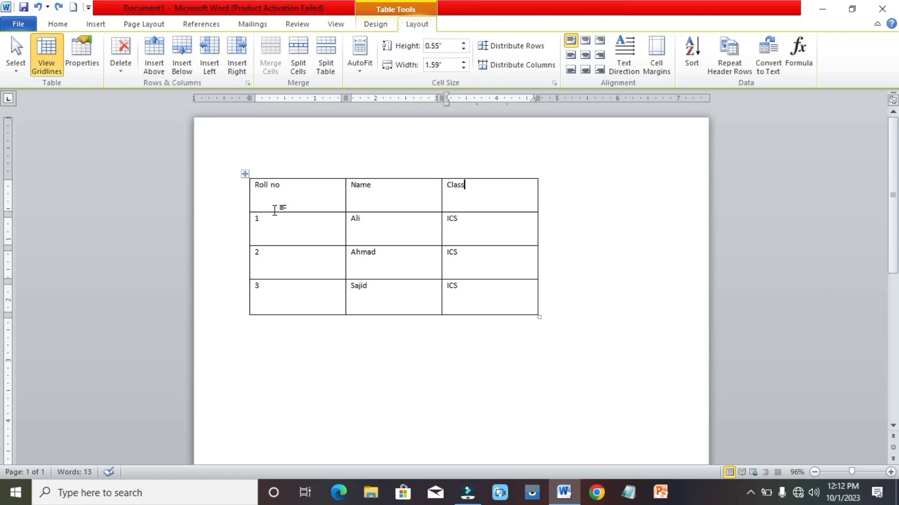
click(293, 190)
click(187, 71)
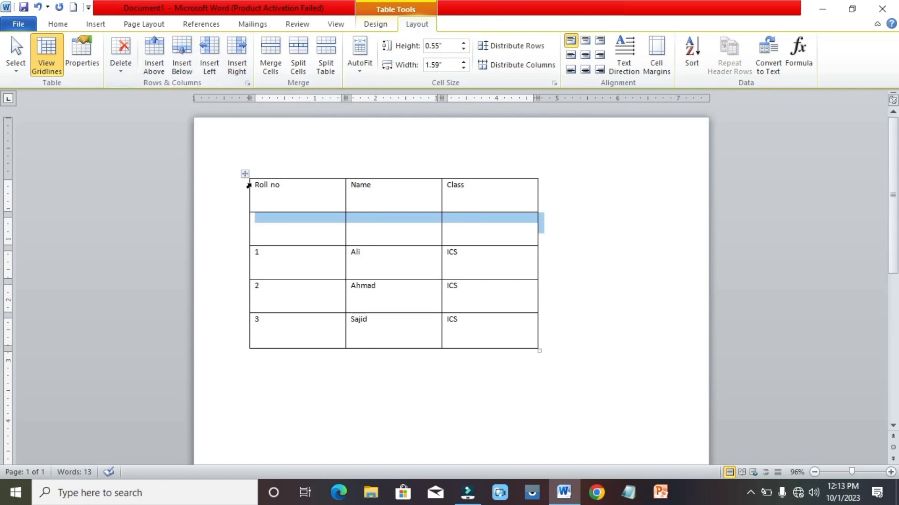
click(298, 152)
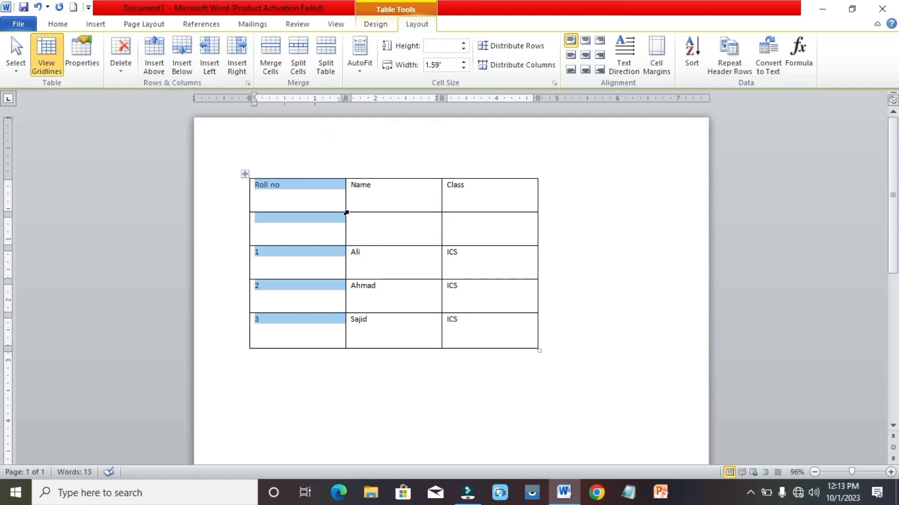
click(368, 234)
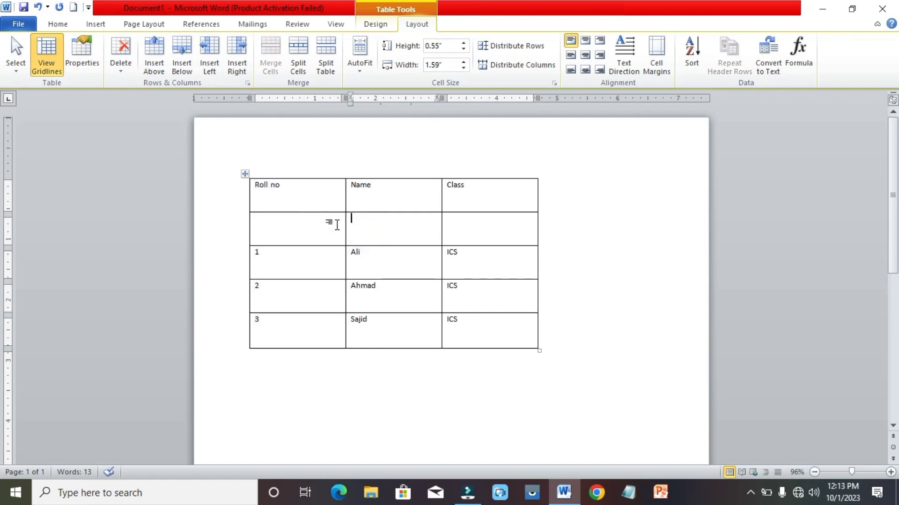
key(ctrl+z)
click(283, 222)
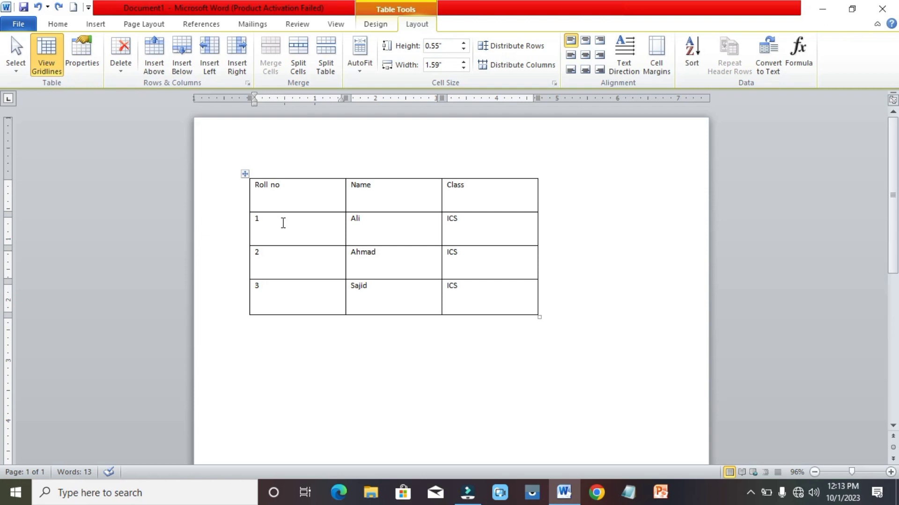
click(157, 62)
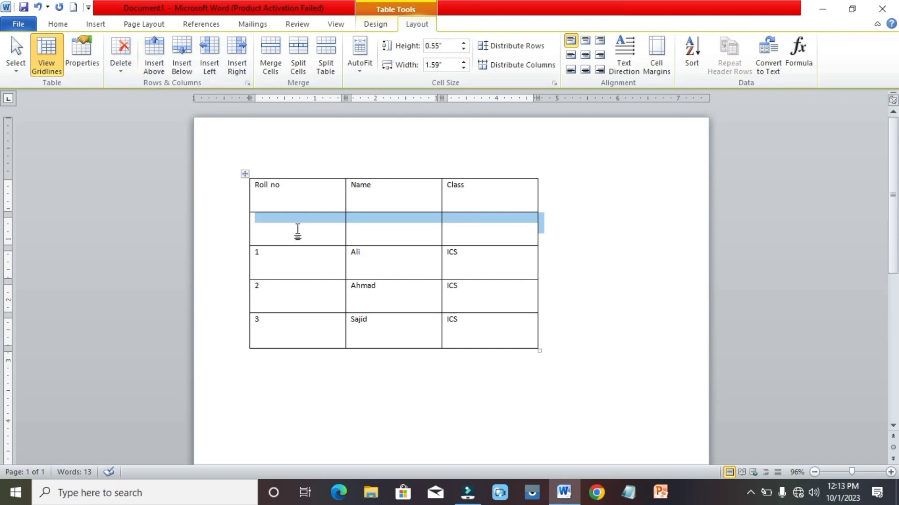
key(ctrl+z)
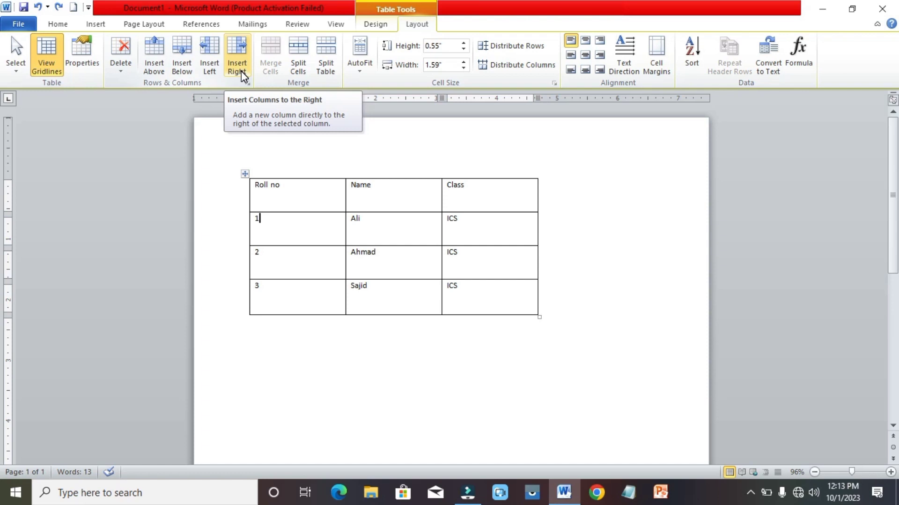
Insert an empty column left of Class, after undoing a misplaced Insert Right.
click(397, 191)
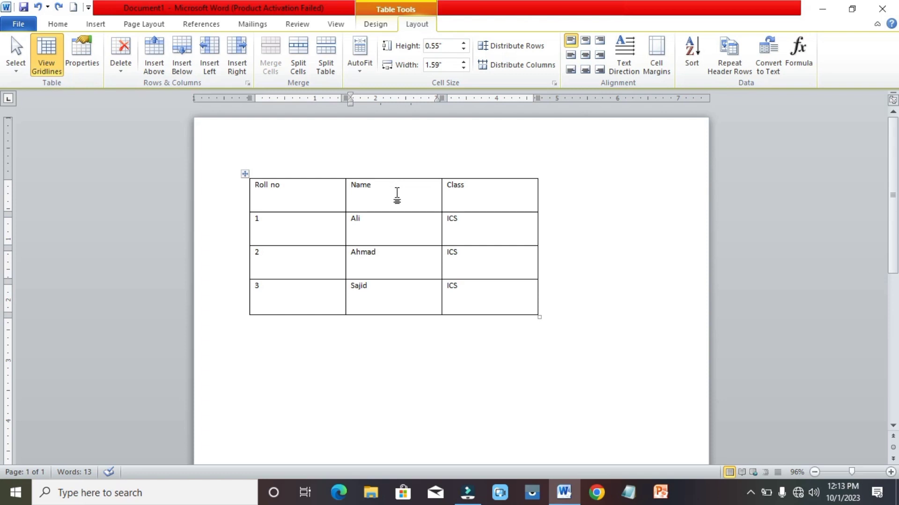
click(237, 58)
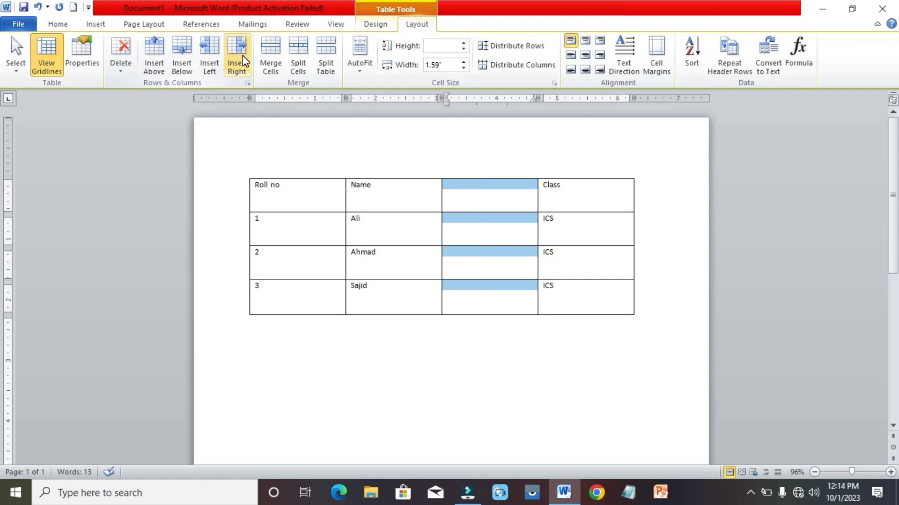
key(ctrl+z)
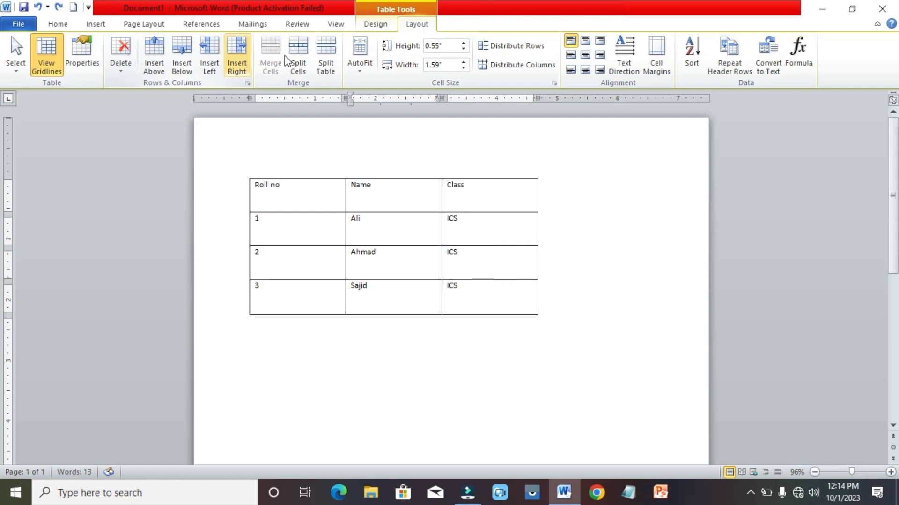
click(462, 188)
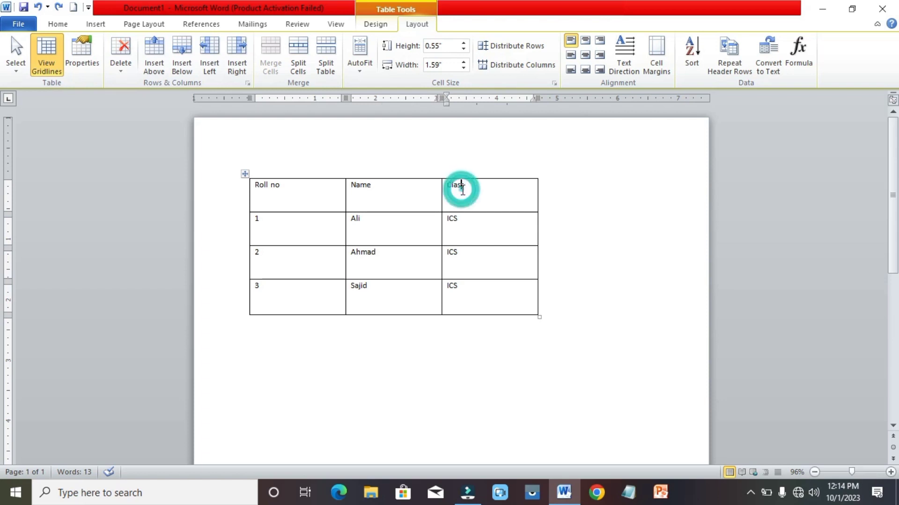
click(209, 72)
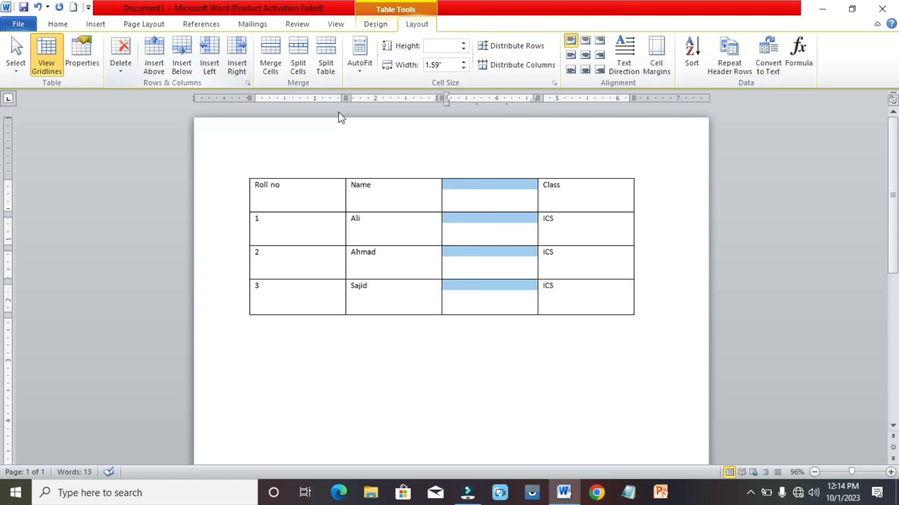
click(483, 202)
drag(483, 202, 662, 335)
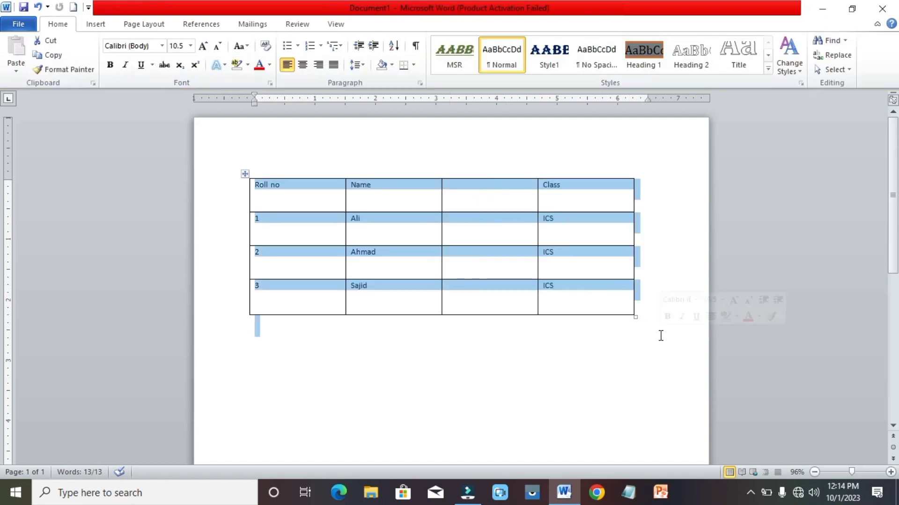
Head the new column 'F. Name' and enter Anwar, Raza and Bilal.
click(490, 198)
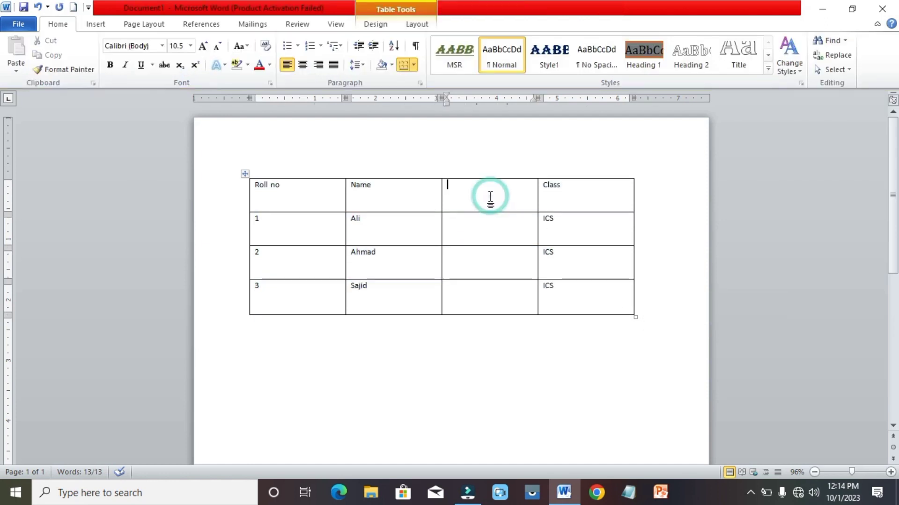
text(F. Name)
key(Down)
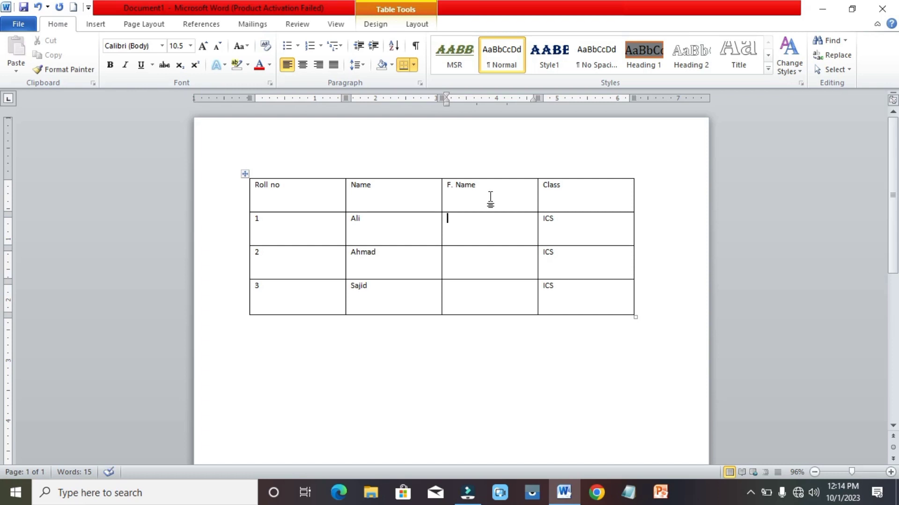
text(Anwar)
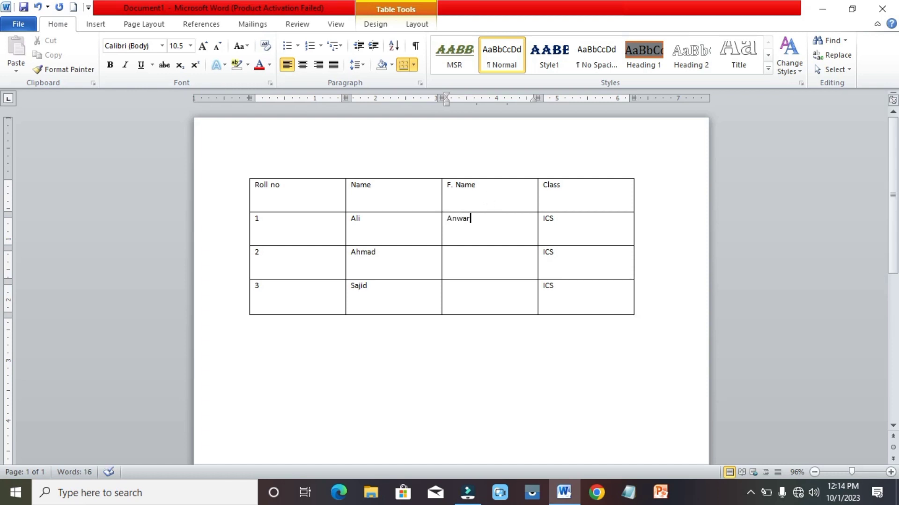
key(Down)
text(Raza)
key(Down)
text(Bilal)
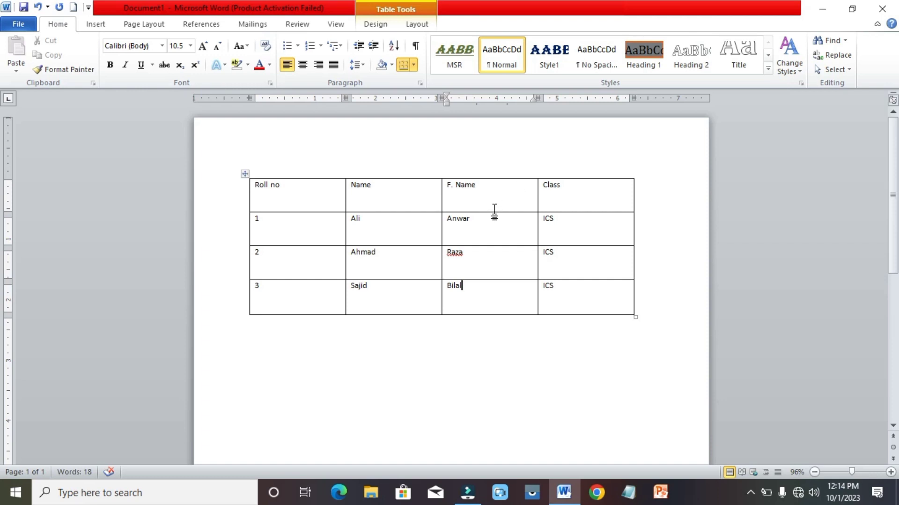
Add the spell-flagged name to the dictionary.
right_click(456, 252)
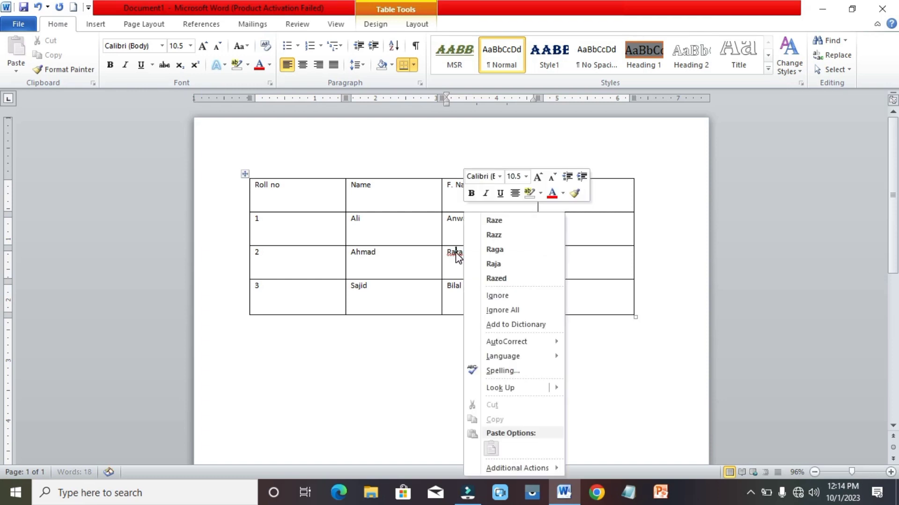
click(512, 328)
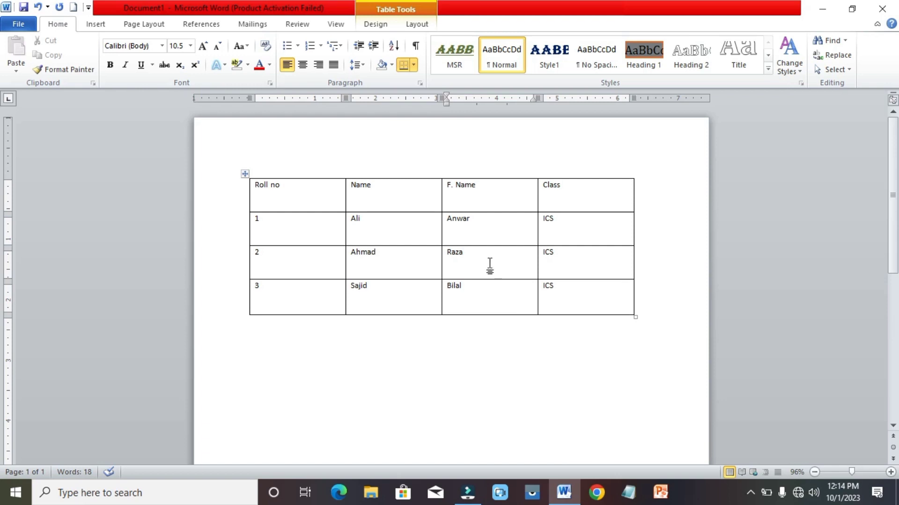
click(417, 24)
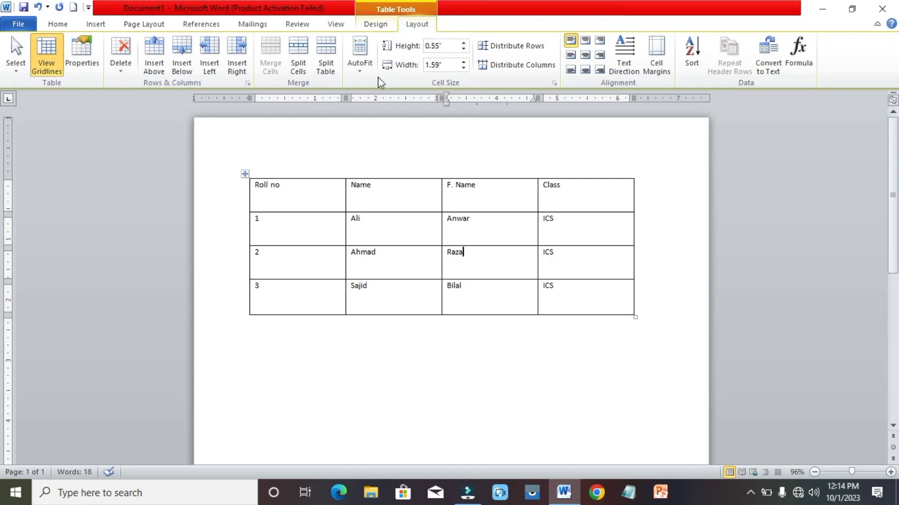
Insert an empty row above the Roll no header row.
click(295, 185)
click(159, 60)
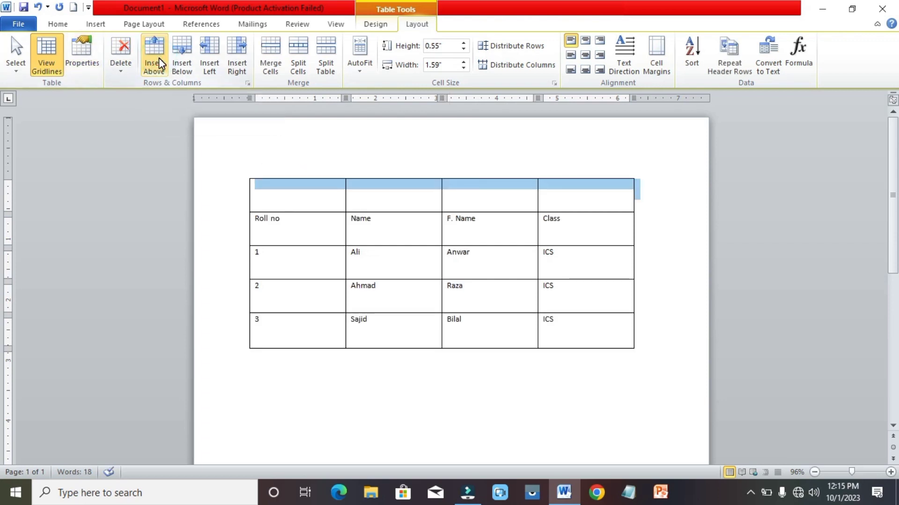
click(319, 201)
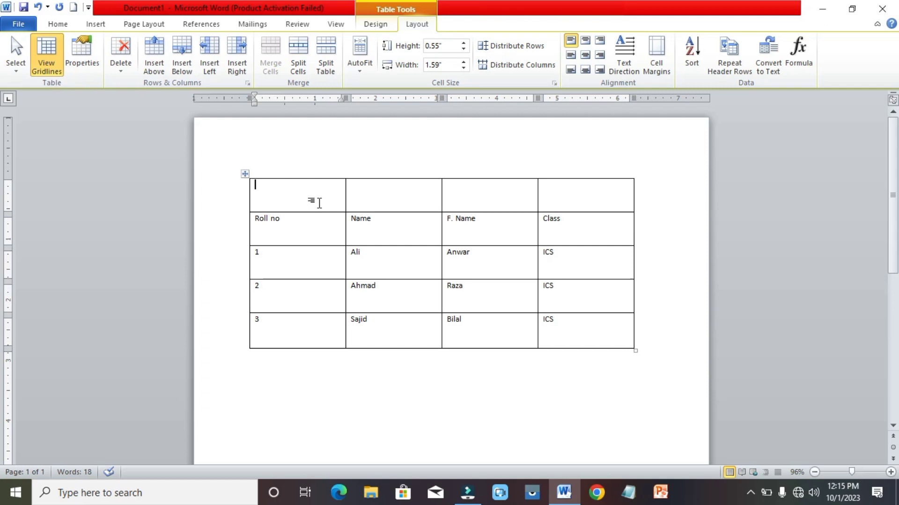
click(319, 202)
text(Student)
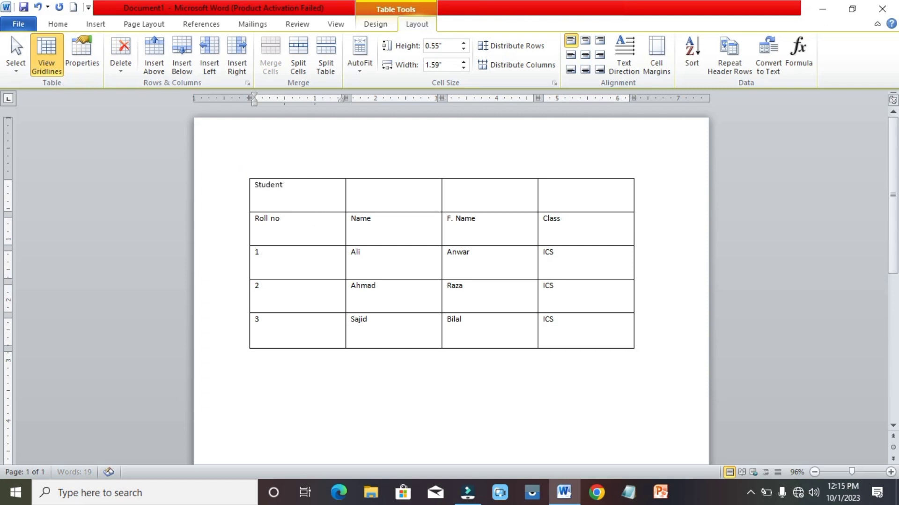
text( Name)
key(BackSpace)
key(BackSpace)
key(BackSpace)
key(BackSpace)
key(BackSpace)
key(BackSpace)
key(BackSpace)
key(BackSpace)
key(BackSpace)
Select the entire new top row.
drag(315, 185, 570, 191)
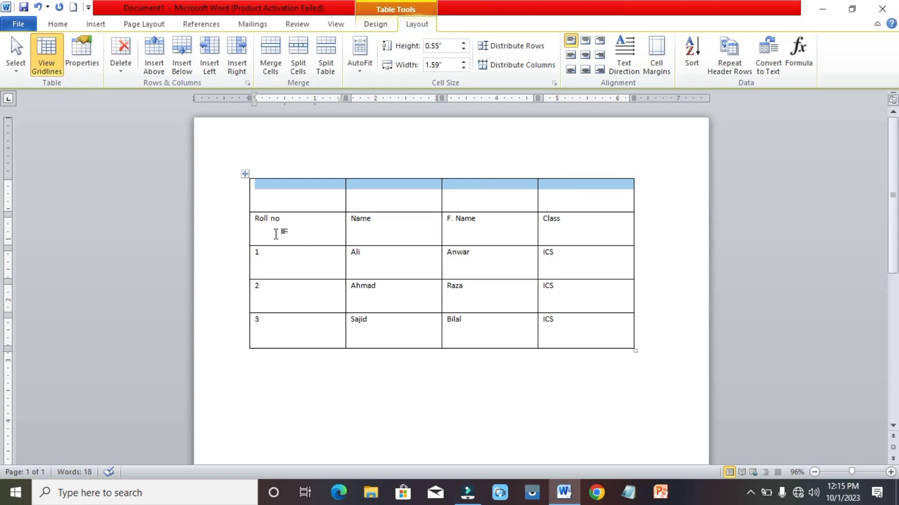
click(294, 204)
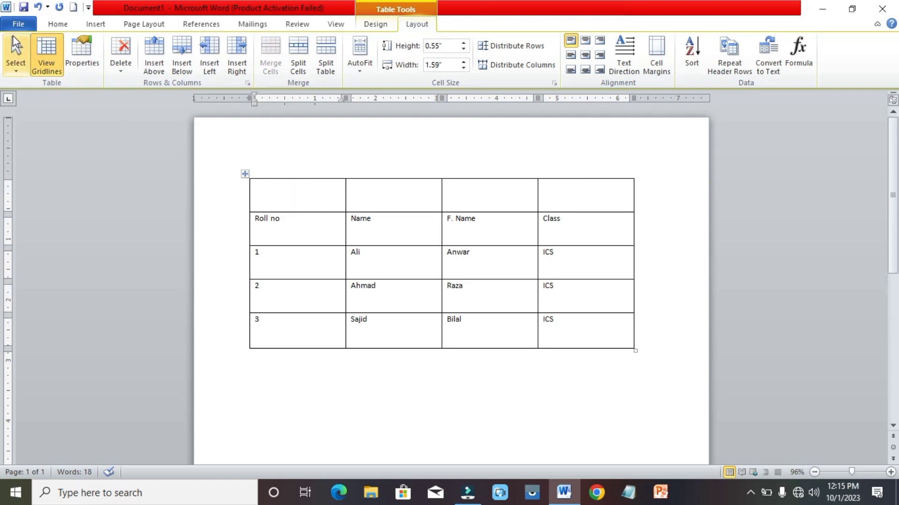
click(19, 63)
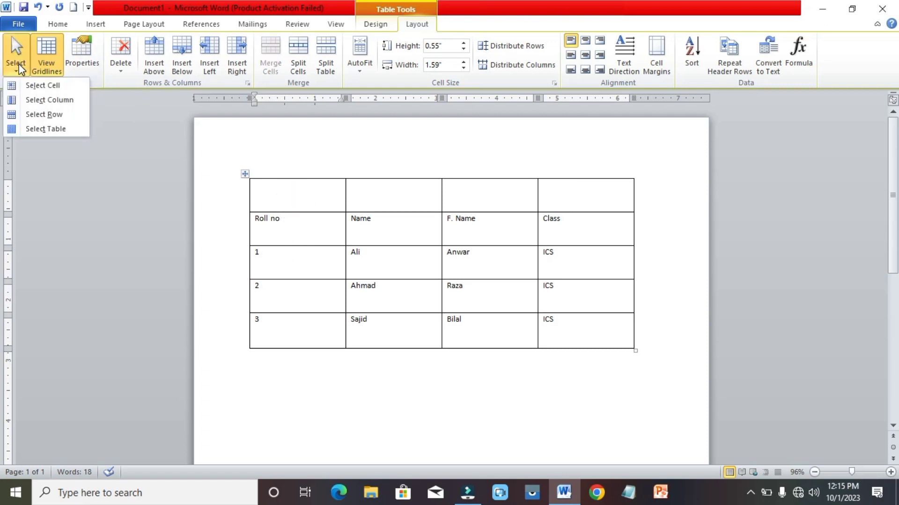
click(33, 114)
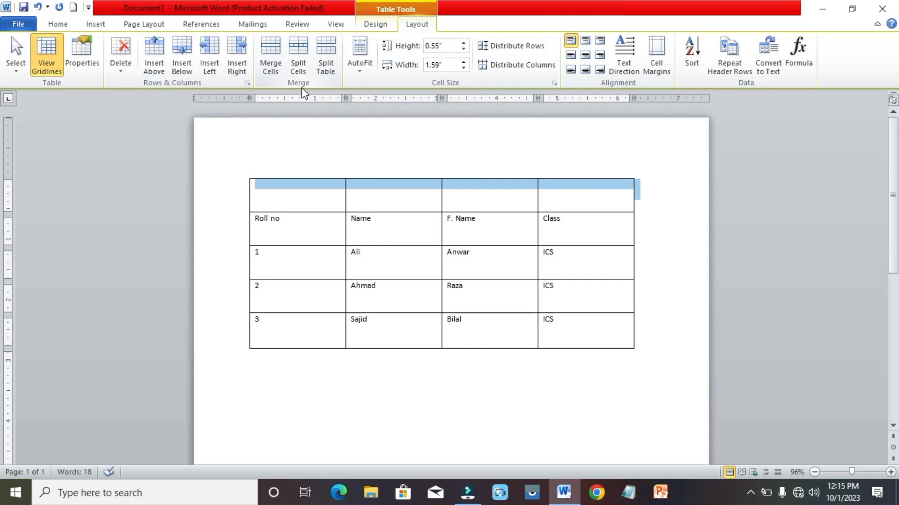
Merge the top row into one cell titled 'Student Table'.
click(269, 70)
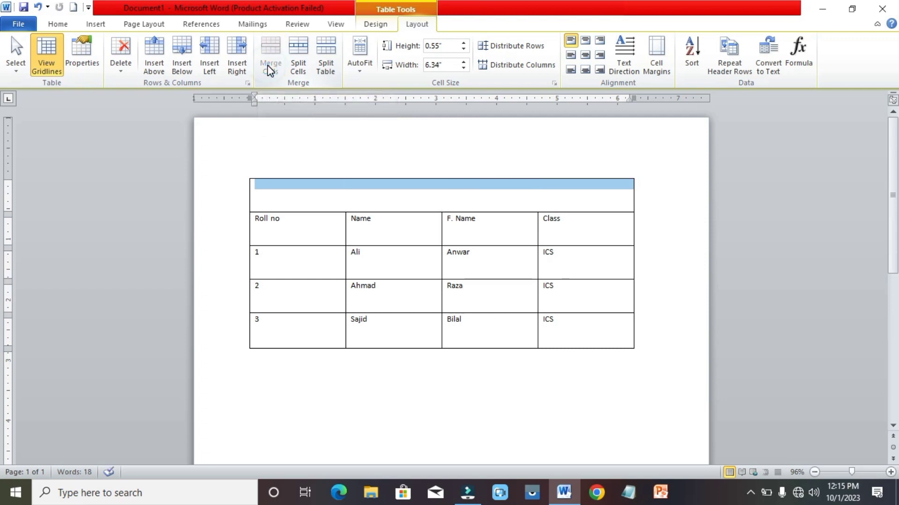
click(390, 194)
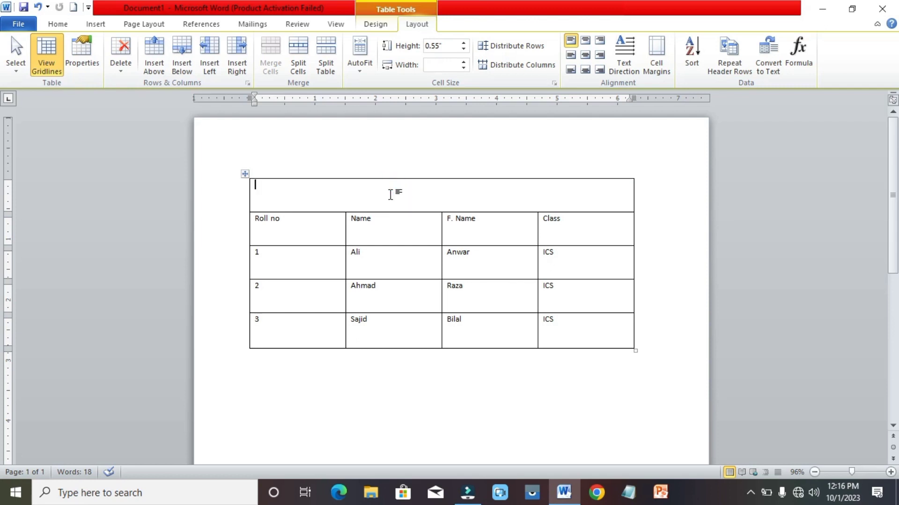
text(Student Table)
drag(323, 186, 262, 188)
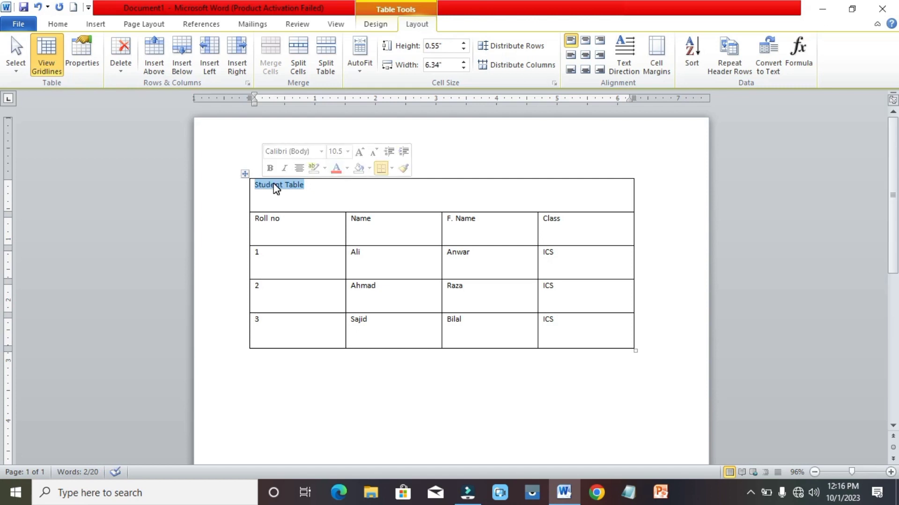
Centre and bold the title and grow it to 48 pt.
click(299, 167)
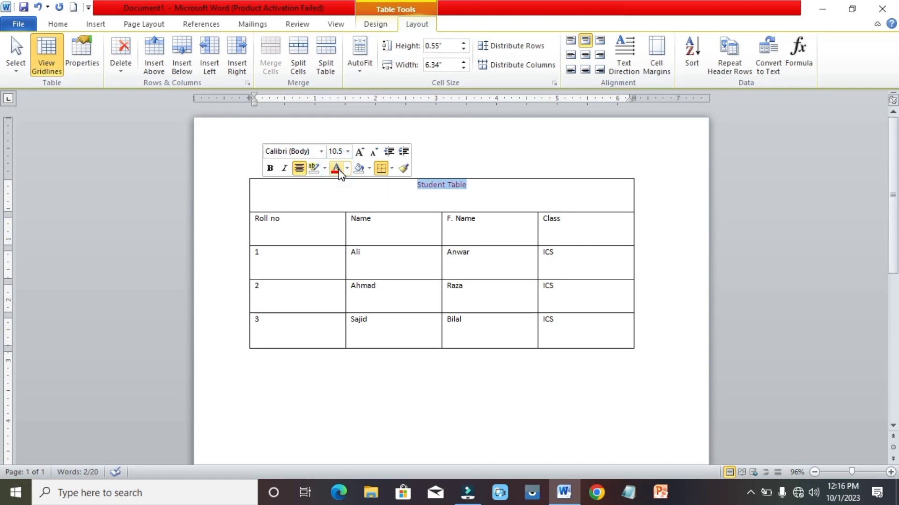
click(270, 168)
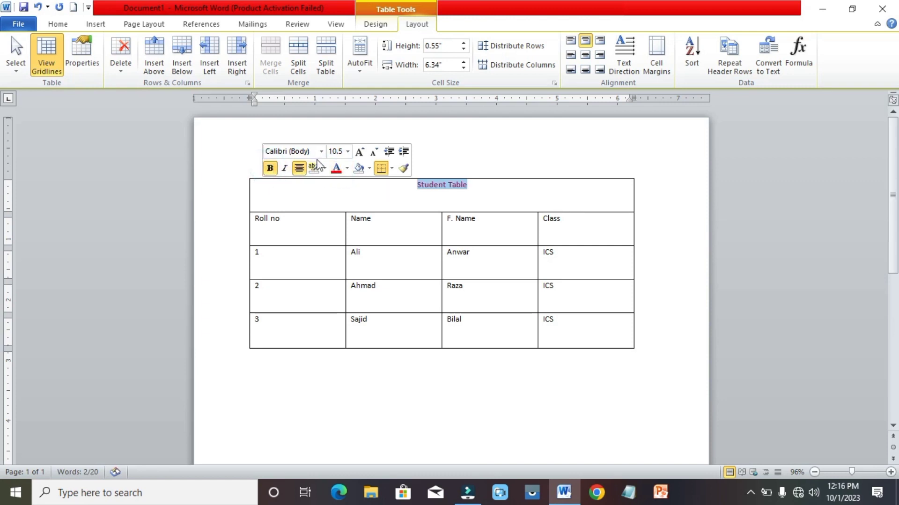
click(360, 151)
double_click(360, 152)
click(359, 152)
double_click(359, 152)
double_click(359, 151)
double_click(359, 152)
click(360, 152)
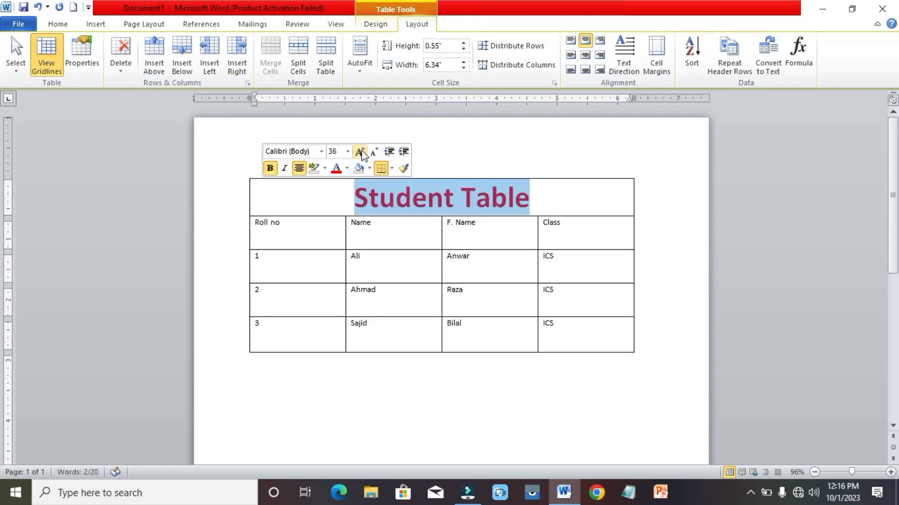
click(360, 152)
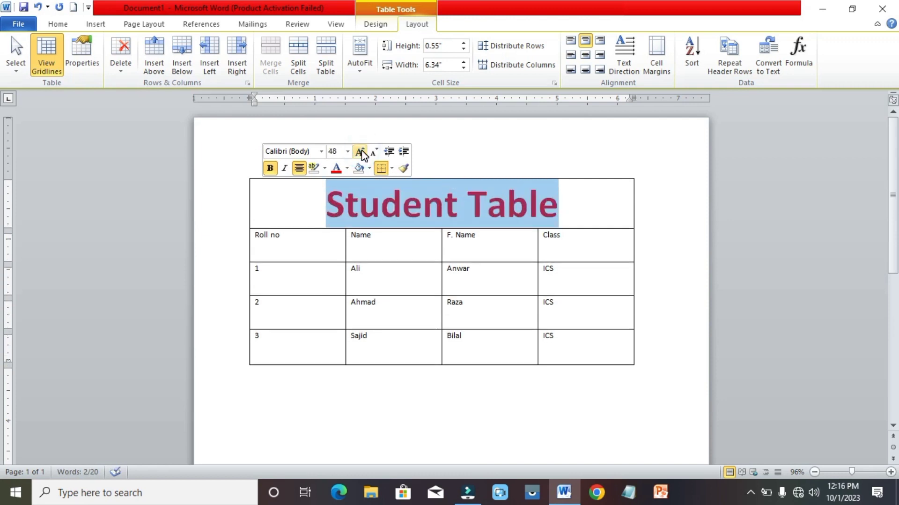
click(292, 202)
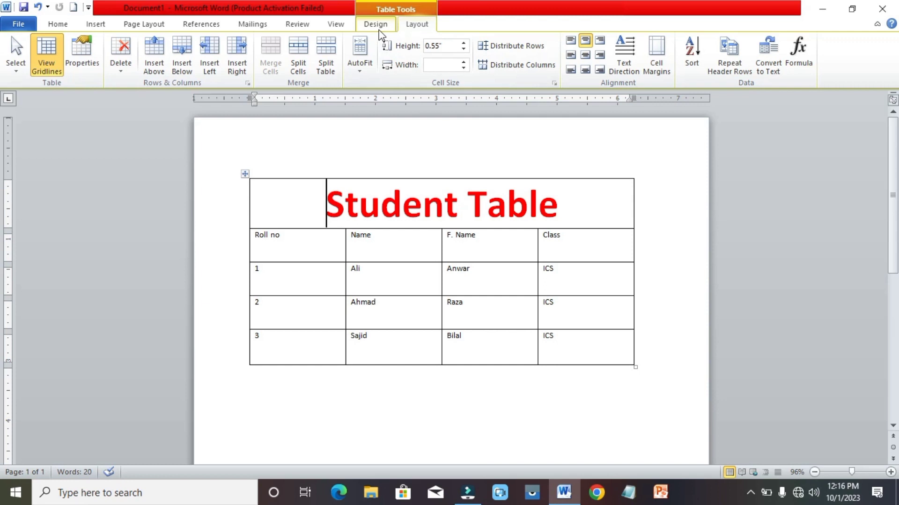
Try a bottom border on the title row, undo it, and apply borders on all sides instead.
click(380, 32)
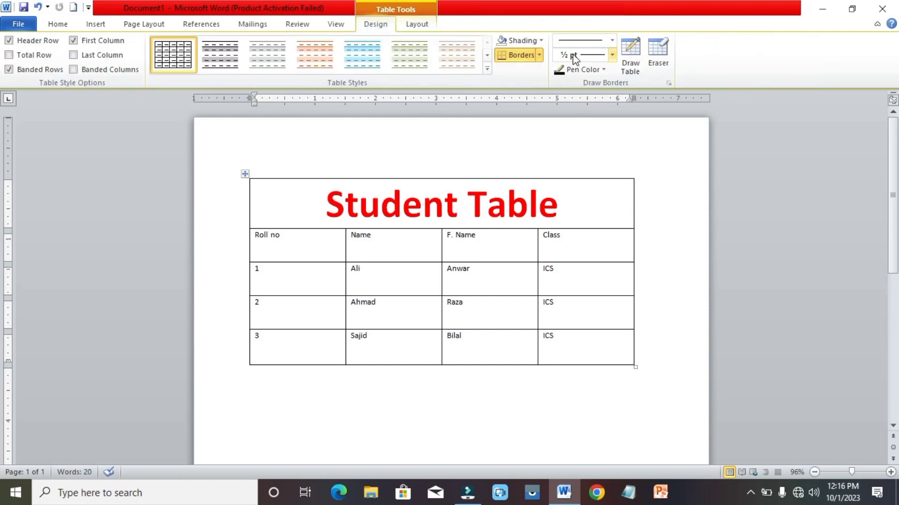
click(530, 57)
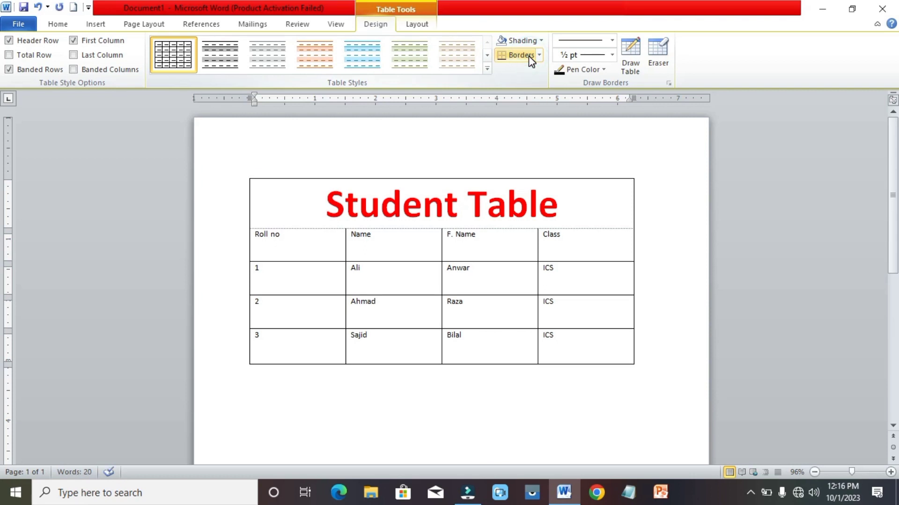
click(540, 55)
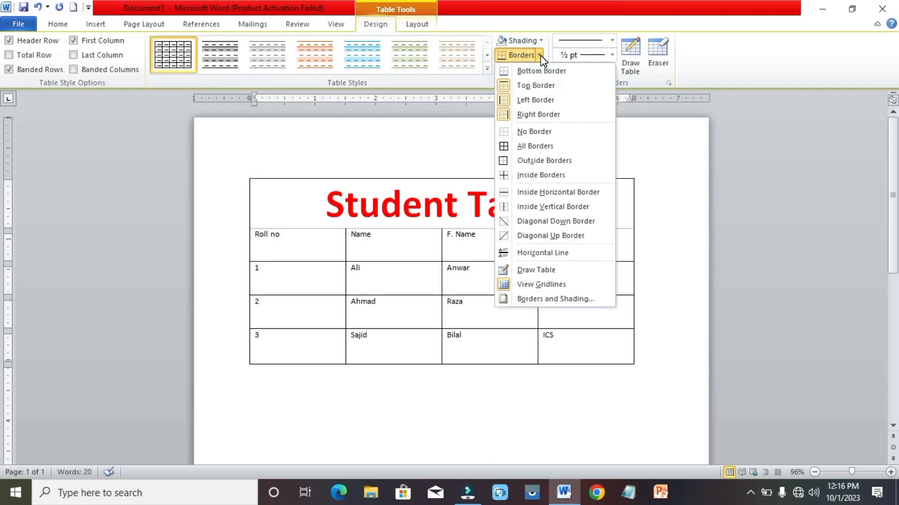
click(419, 145)
key(ctrl+z)
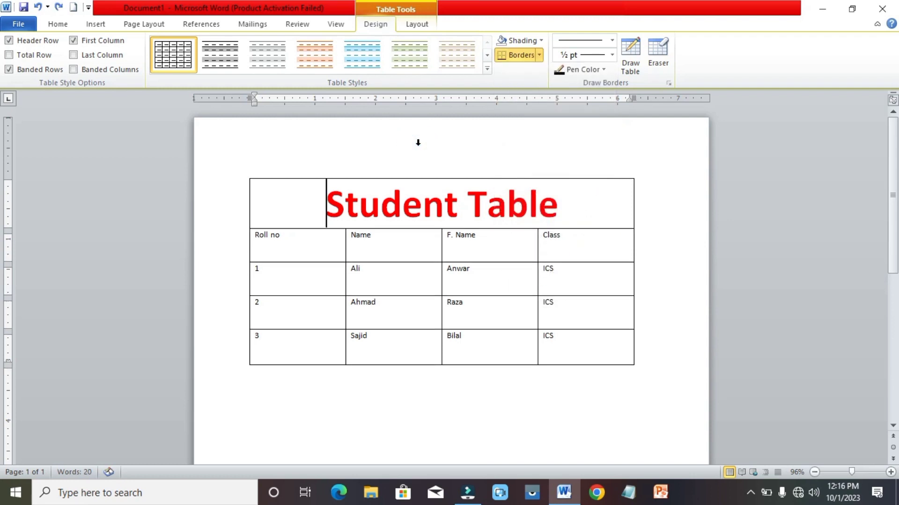
click(539, 55)
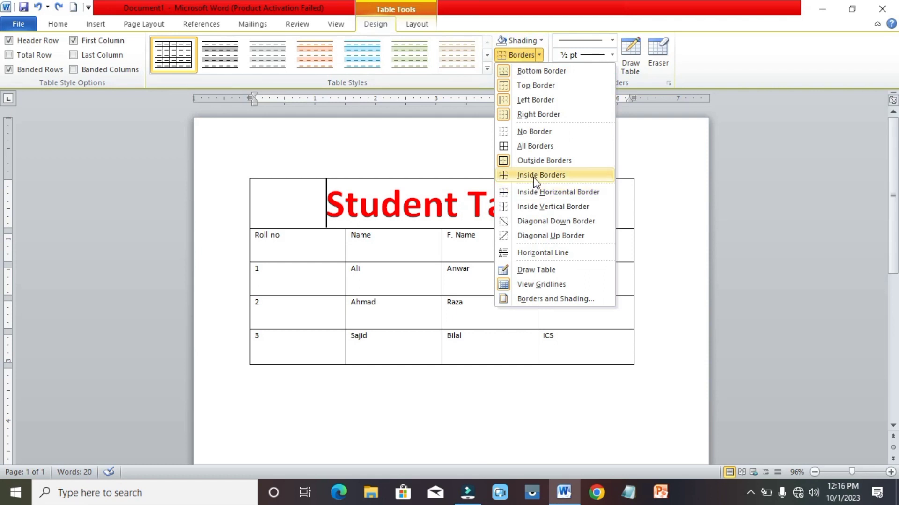
click(542, 146)
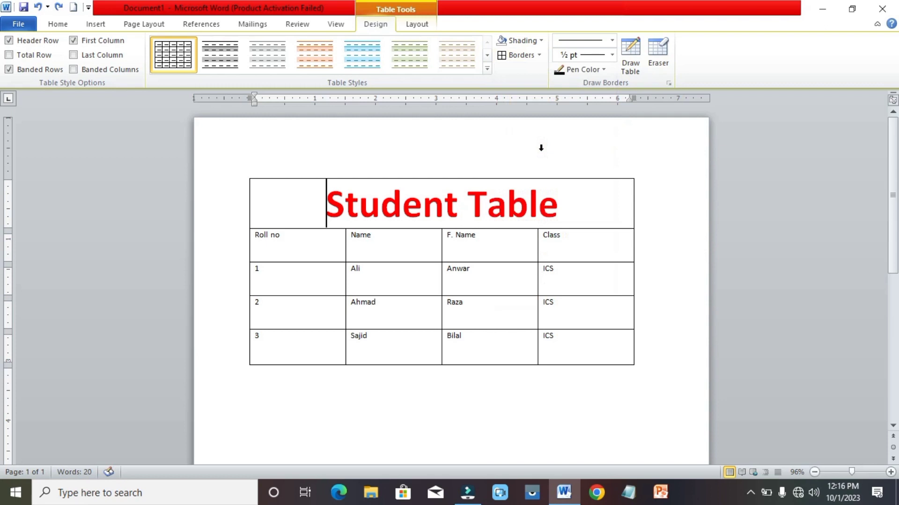
Set the border pen to a thick red line and outline the Student Table title cell.
click(612, 54)
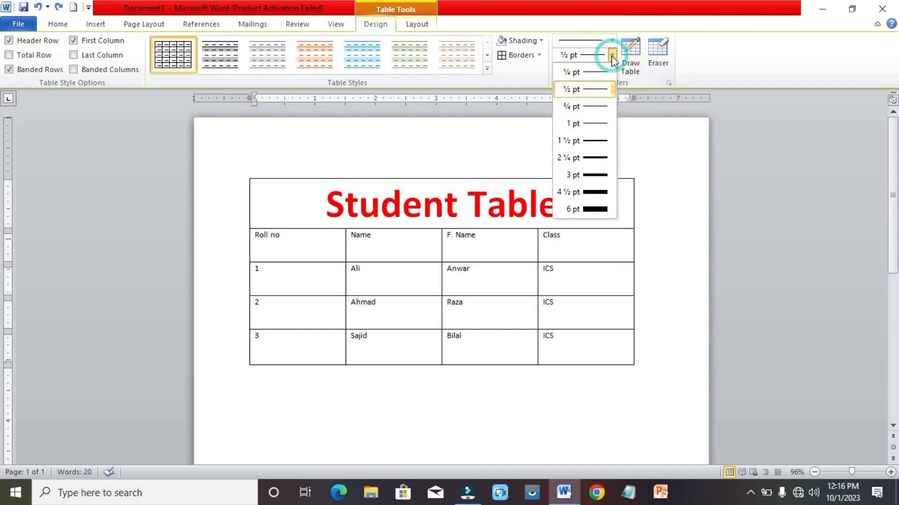
click(590, 159)
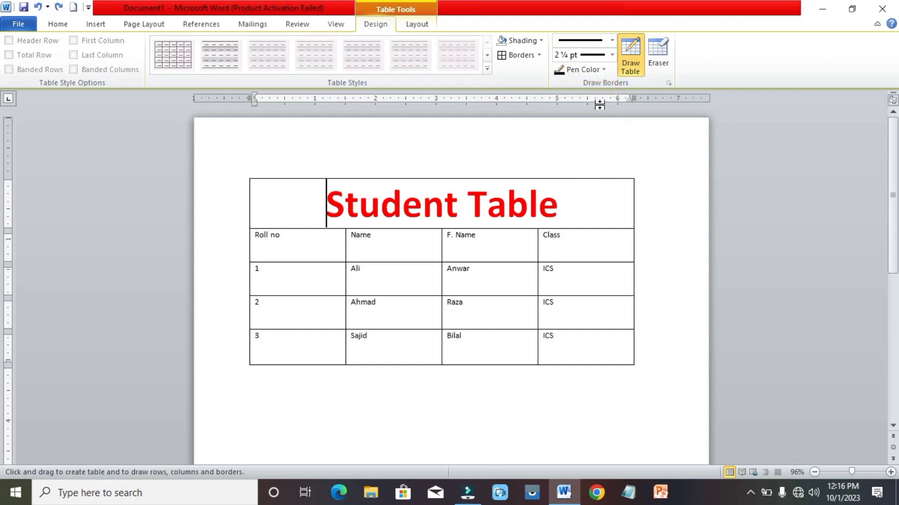
click(611, 40)
click(579, 212)
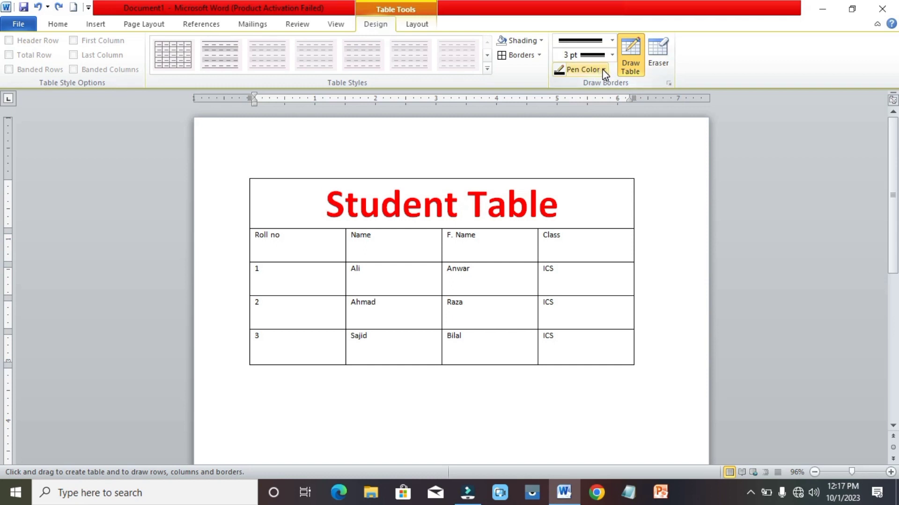
click(604, 70)
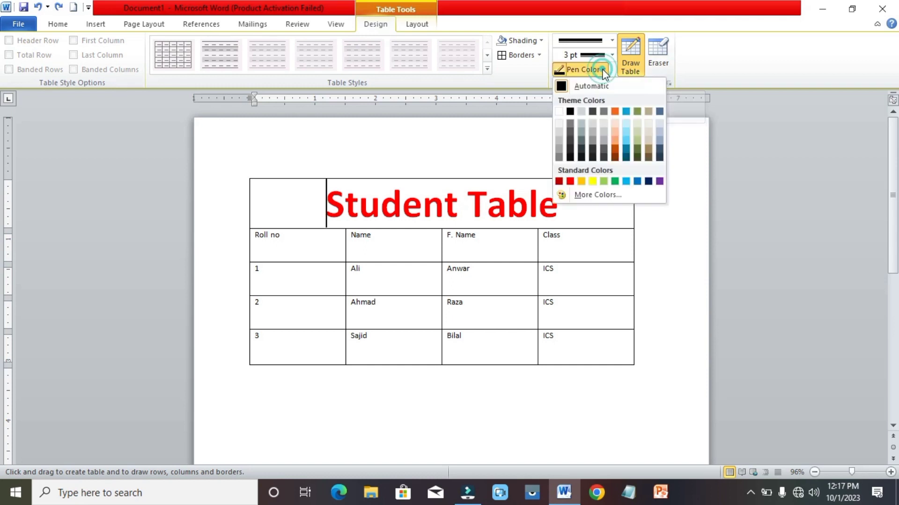
click(570, 180)
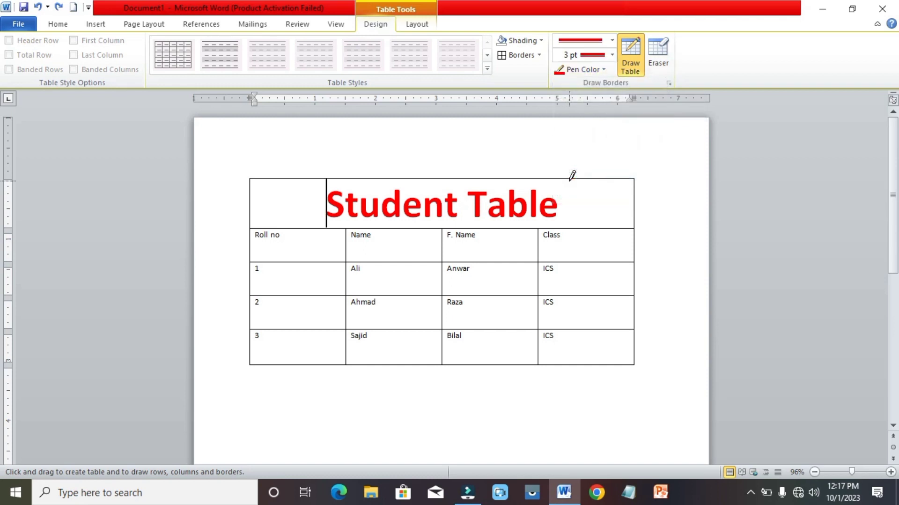
click(538, 55)
click(526, 145)
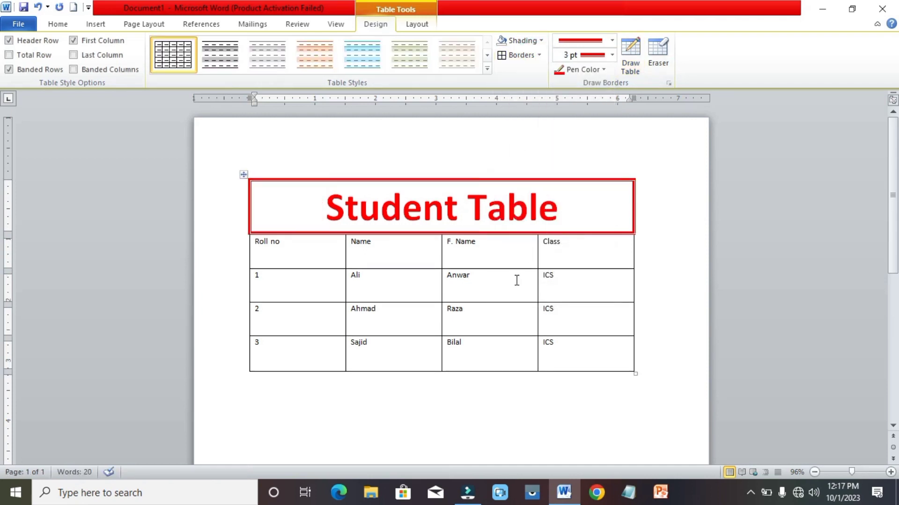
Apply the thick red All Borders to every cell of the whole table.
click(244, 174)
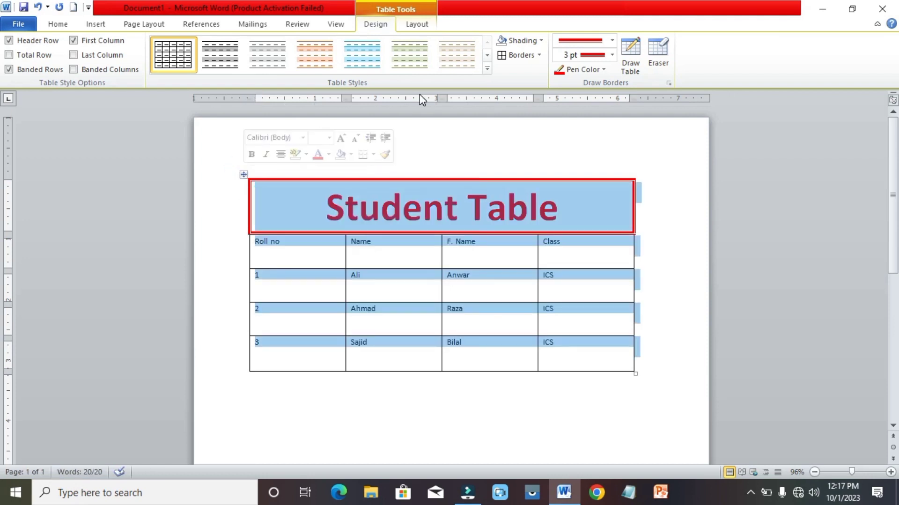
click(539, 55)
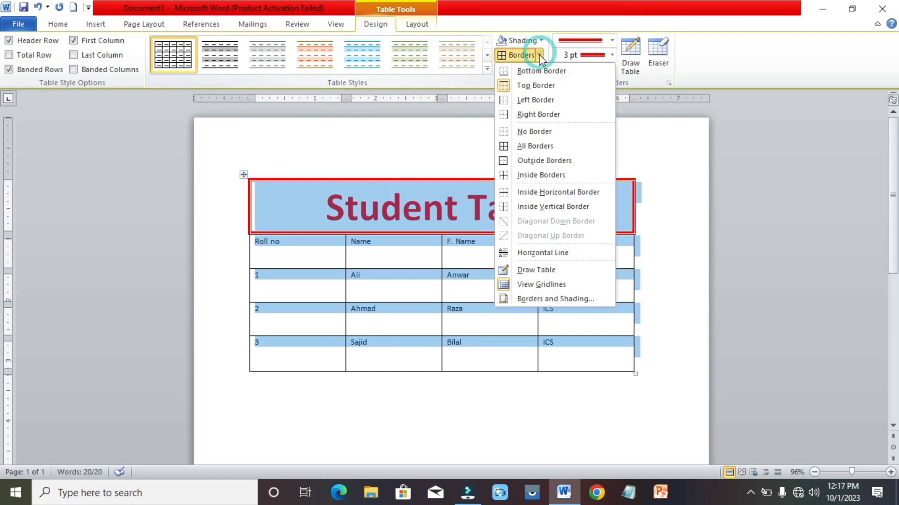
click(530, 146)
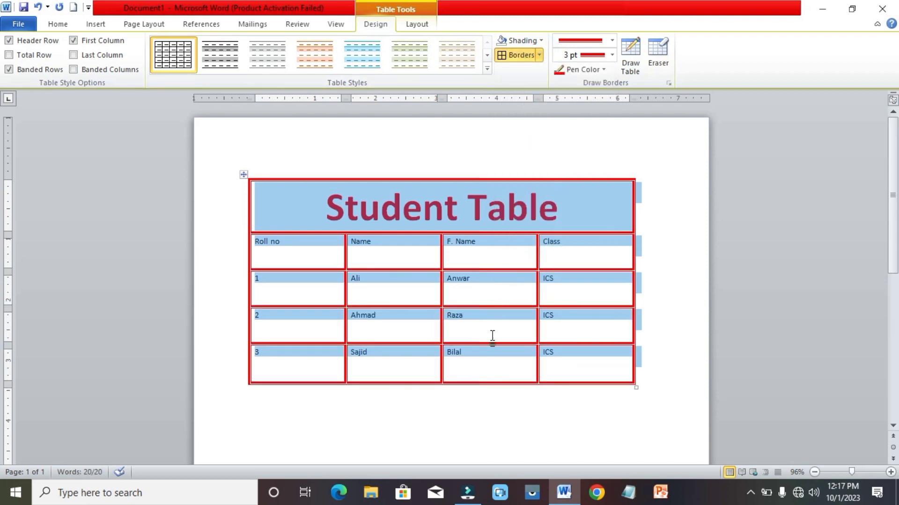
click(470, 390)
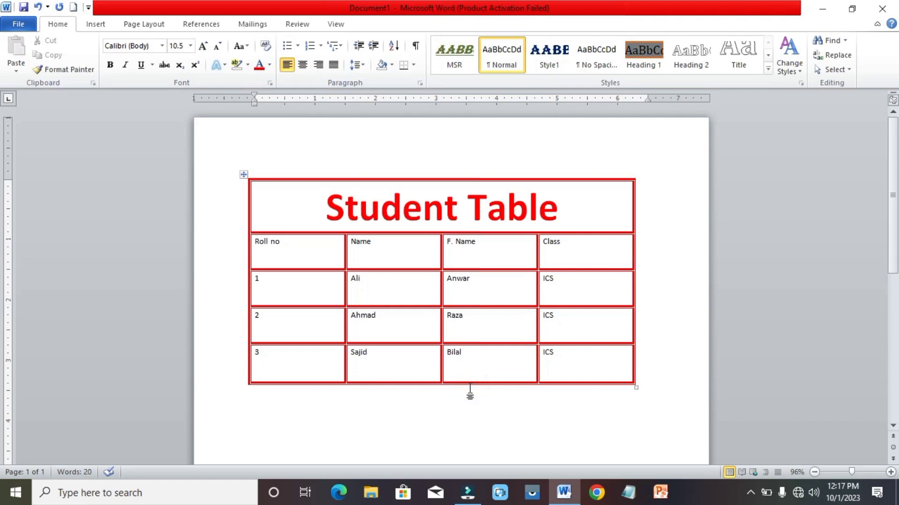
click(282, 245)
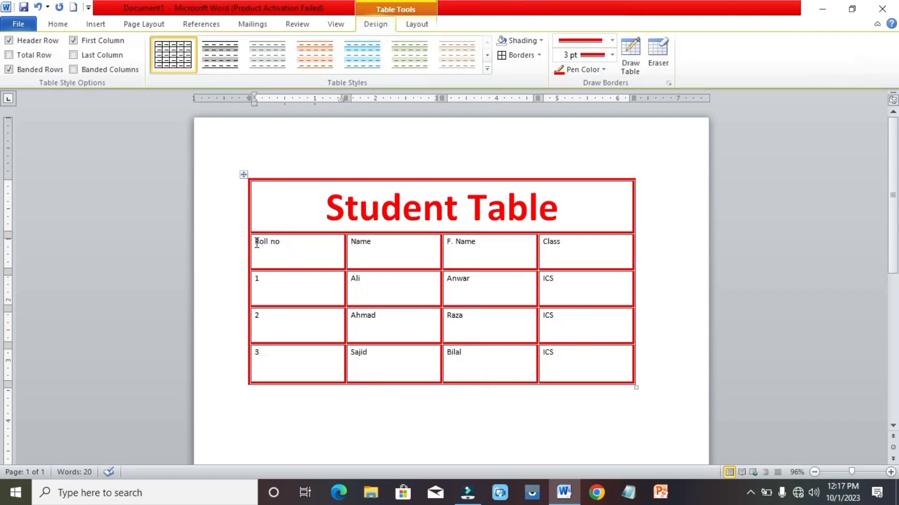
Make the Roll no, Name, F. Name and Class labels centred, bold, 20 pt and red.
drag(257, 243, 575, 248)
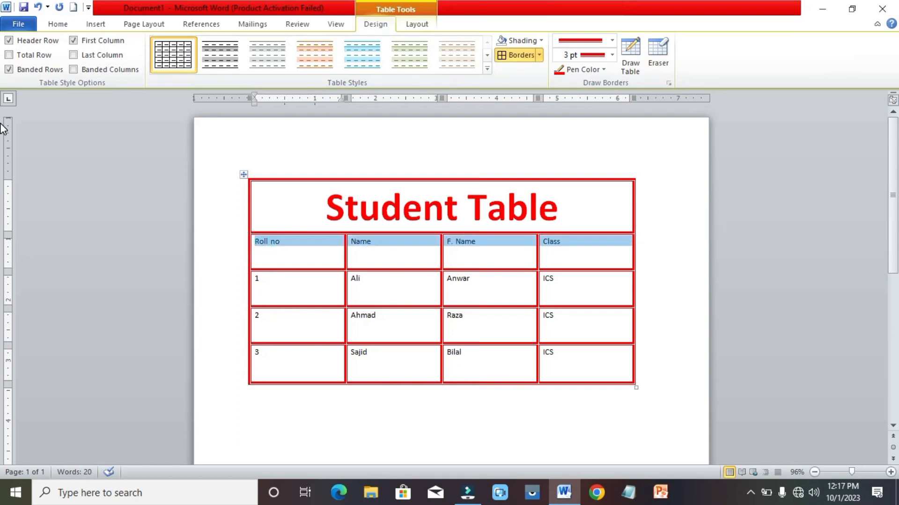
click(61, 24)
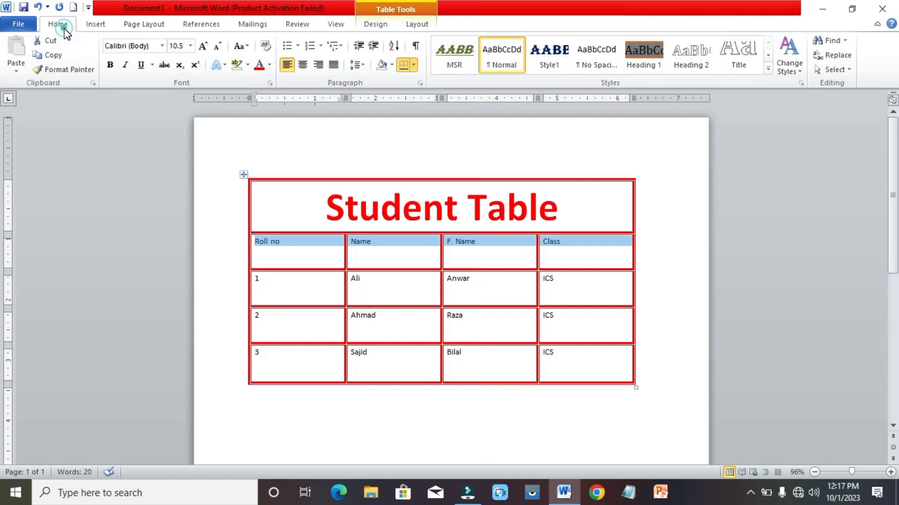
click(303, 66)
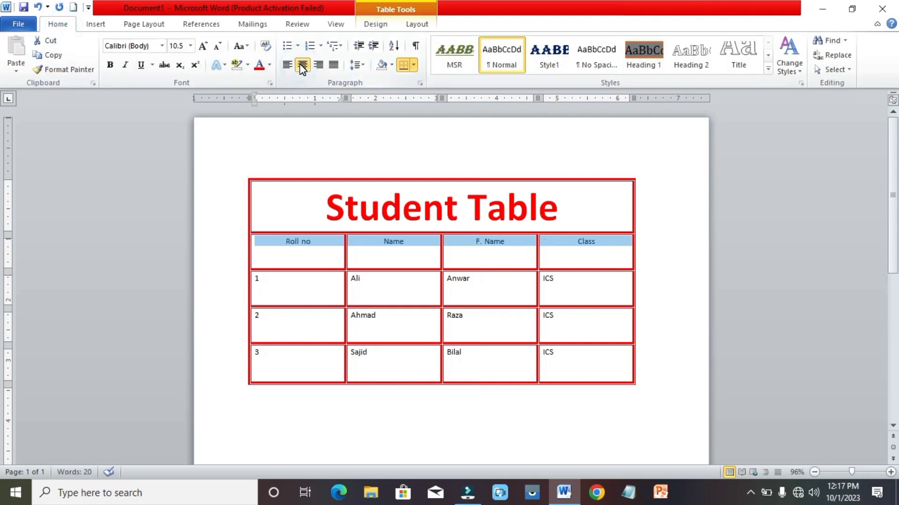
click(113, 66)
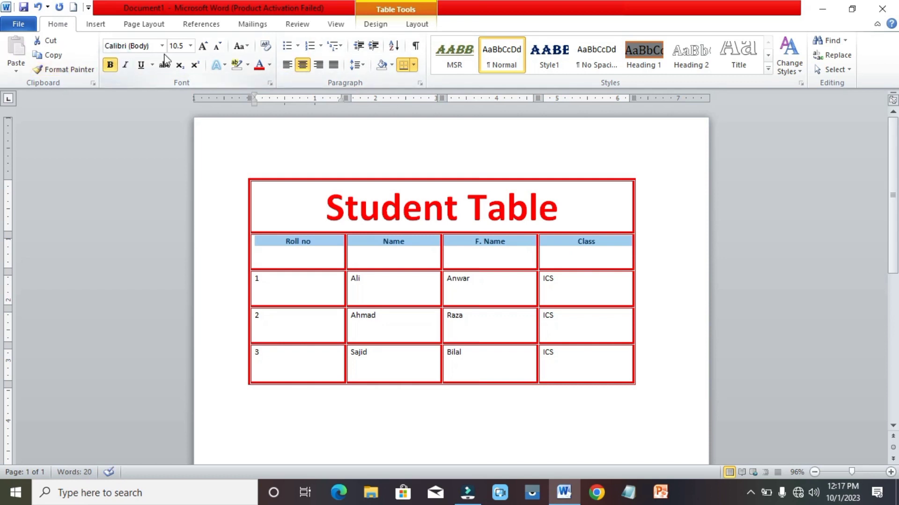
click(206, 45)
click(206, 46)
click(206, 45)
click(206, 46)
click(208, 45)
click(208, 46)
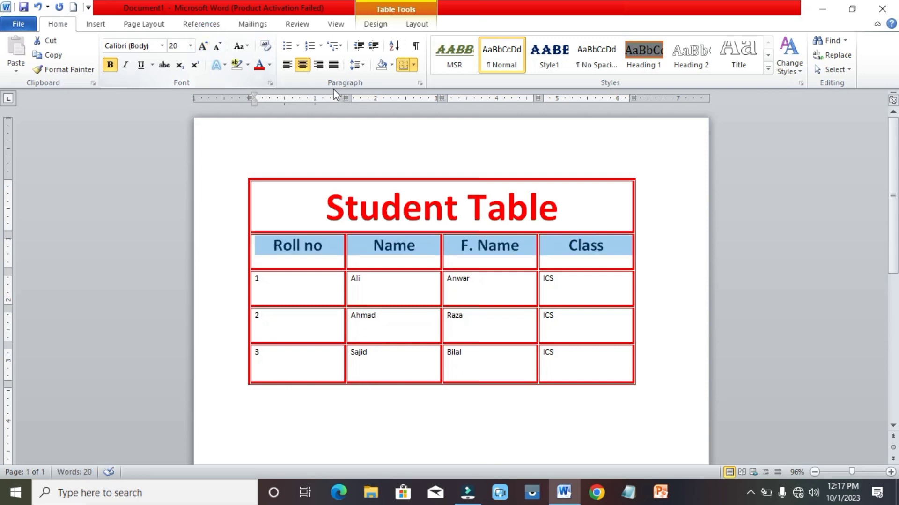
click(260, 70)
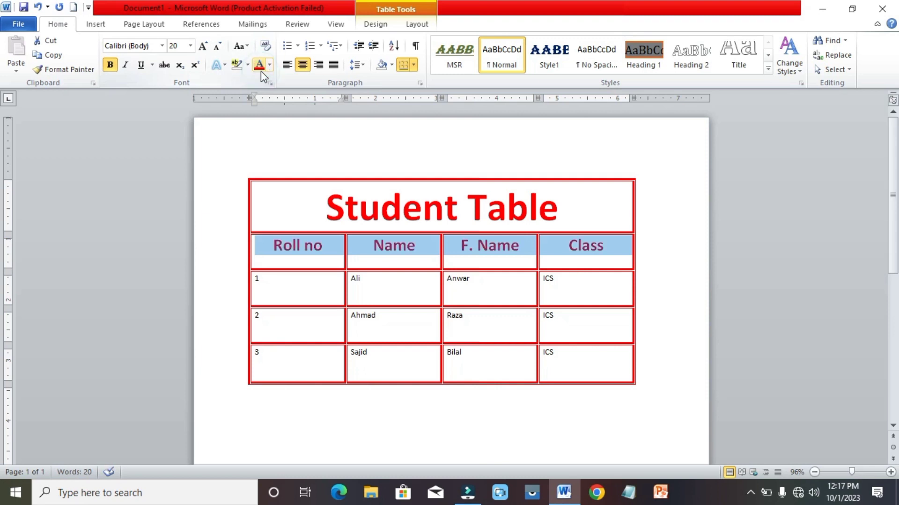
Reselect the whole header row in Table Tools Design.
click(329, 258)
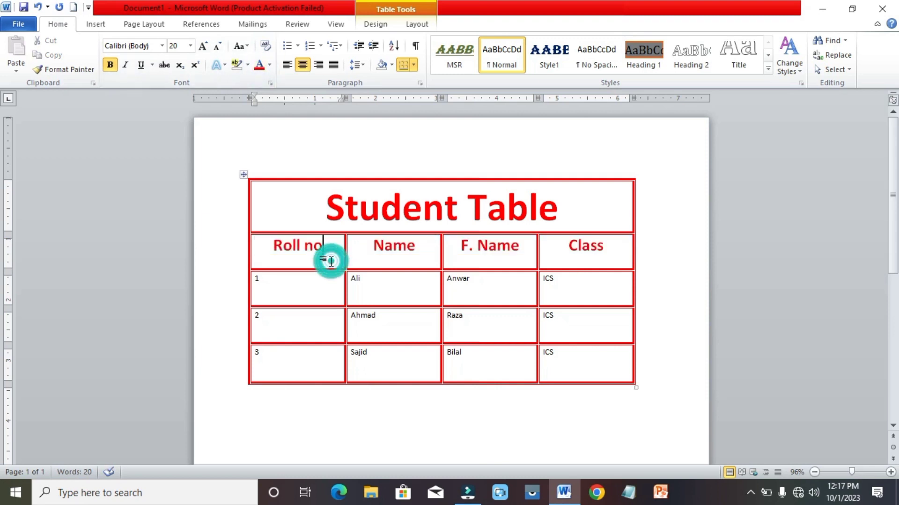
drag(266, 247, 580, 251)
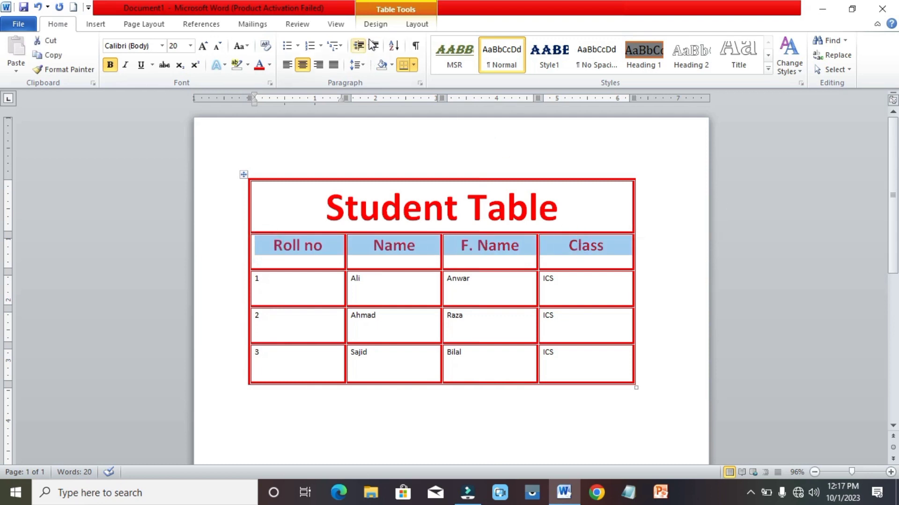
click(376, 25)
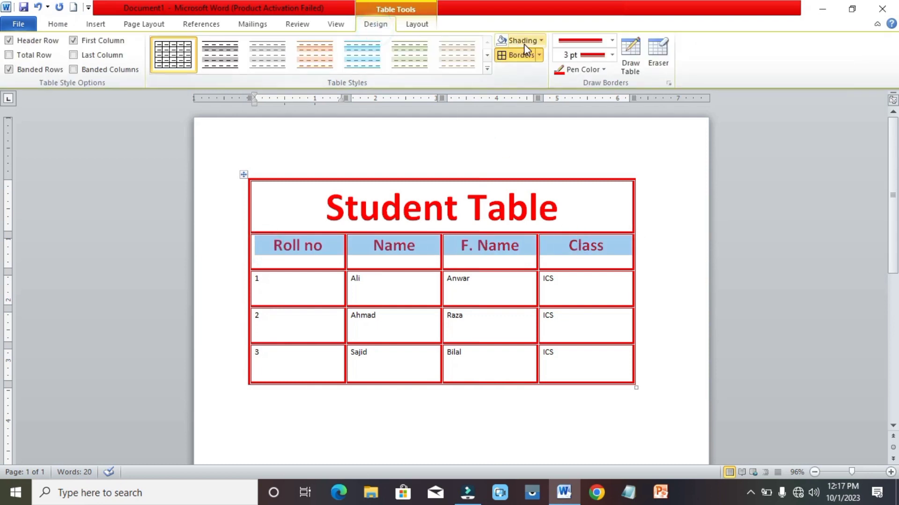
Fill the header row with grey shading and roll-number cells 1, 2, 3 with Dark Red.
click(542, 47)
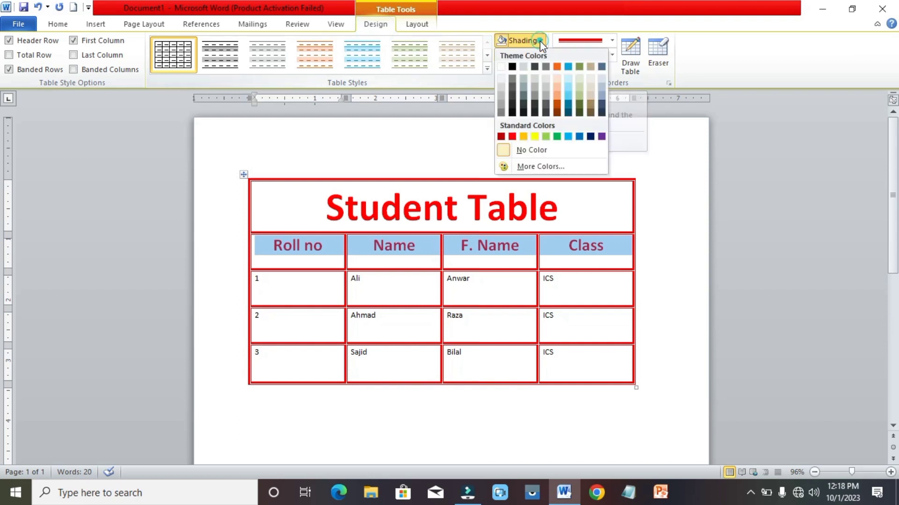
click(546, 67)
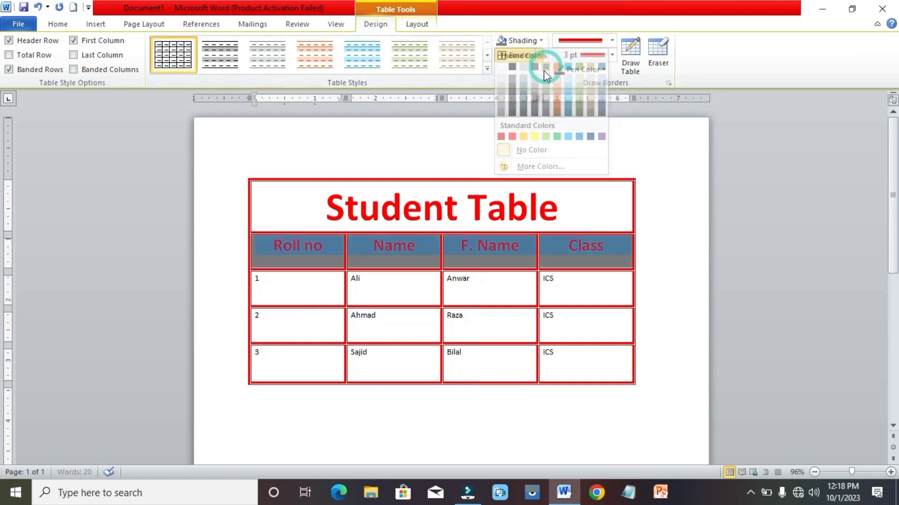
drag(289, 290, 293, 367)
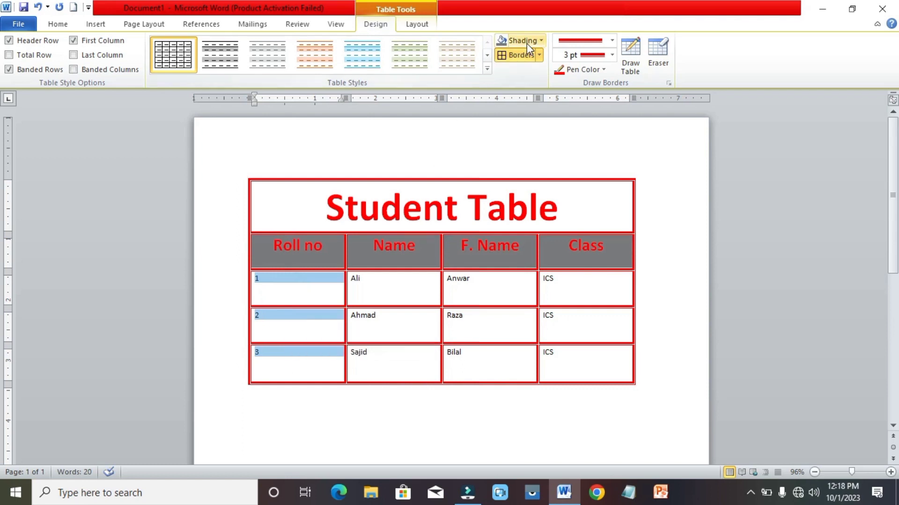
click(541, 41)
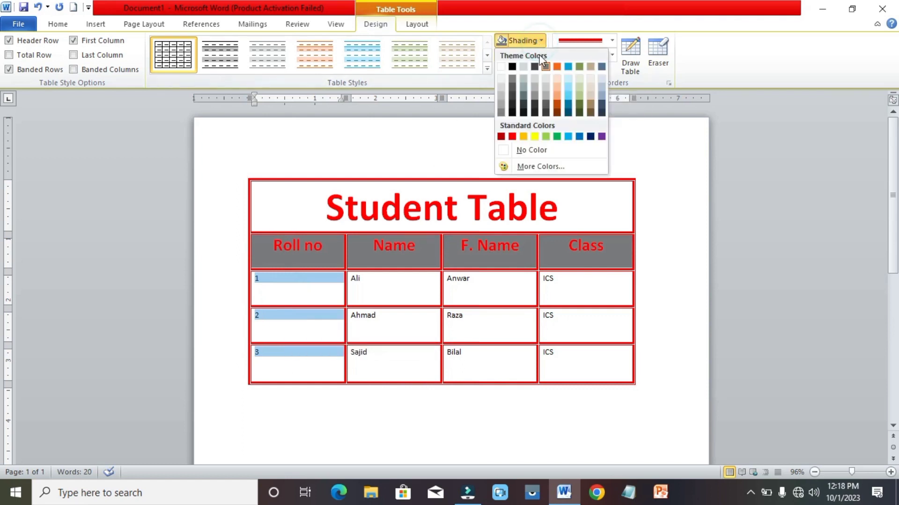
click(500, 136)
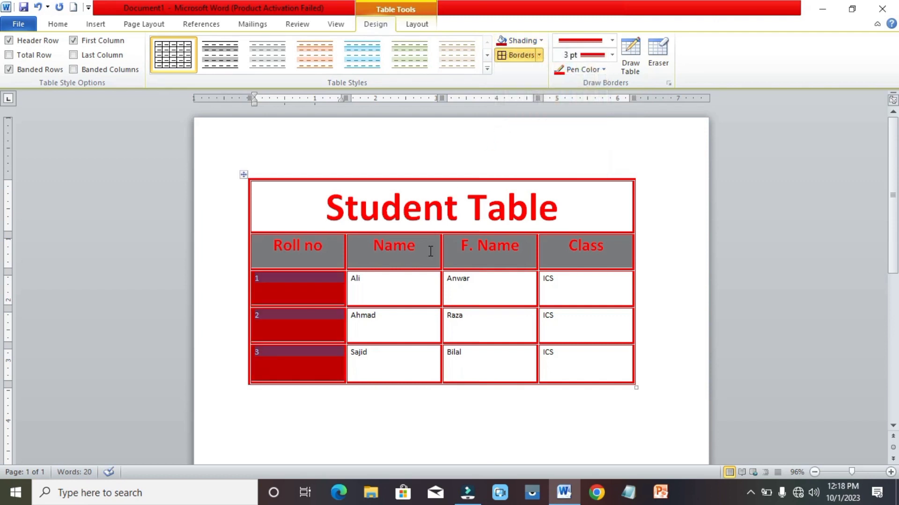
Select the Name cells Ali, Ahmad and Sajid to shade them next.
click(403, 295)
drag(397, 289, 393, 362)
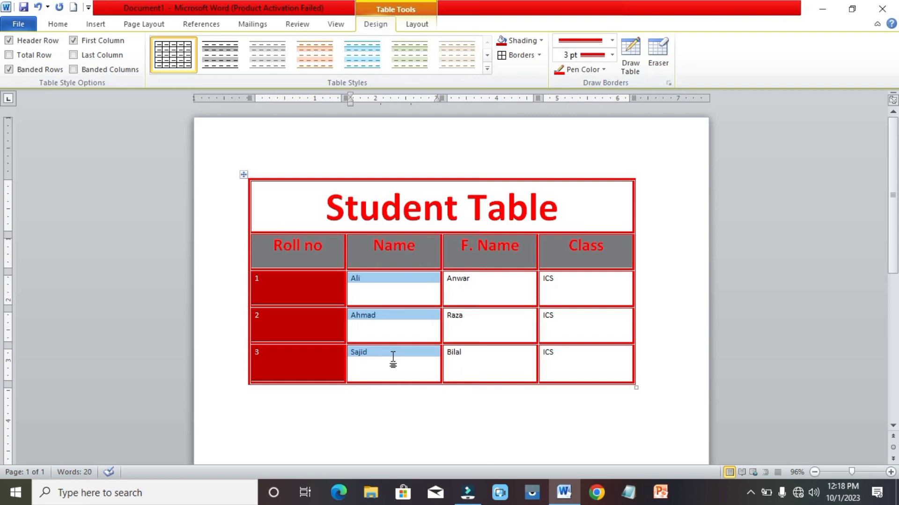
click(543, 41)
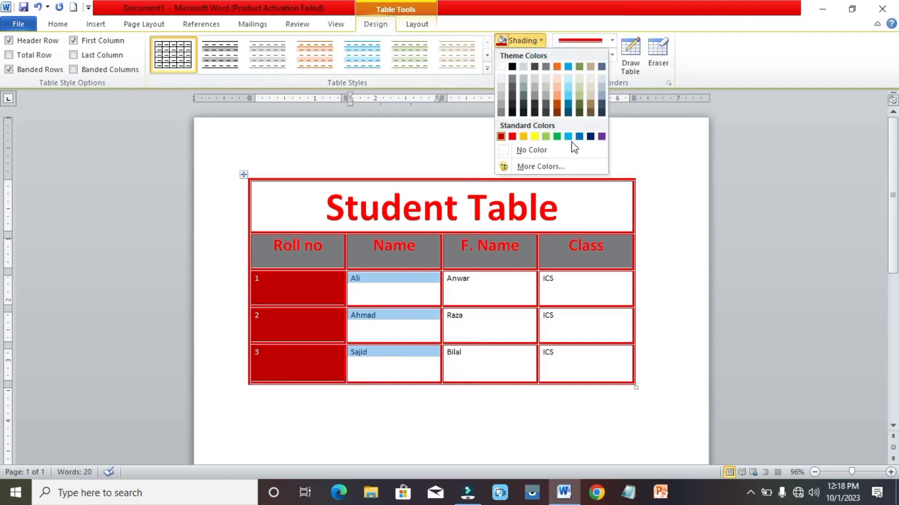